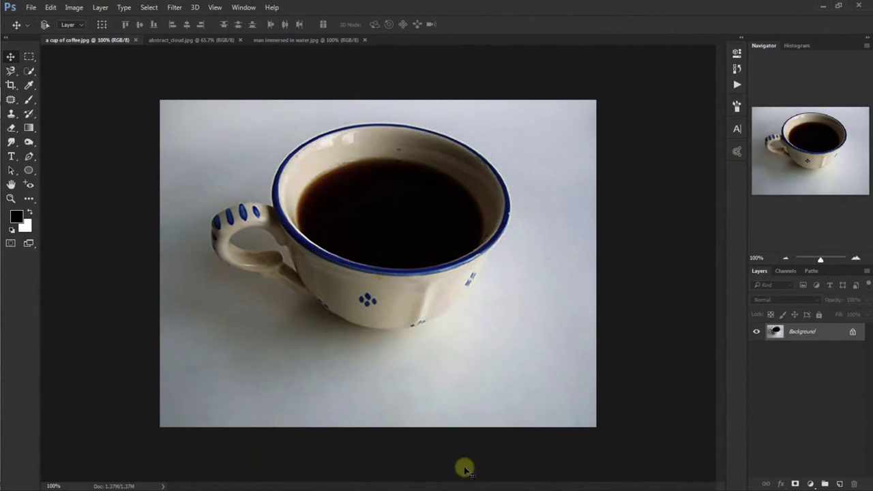
Step: Check the abstract_cloud.jpg and man immersed in water.jpg tabs, then return to the coffee cup image
left_click(212, 40)
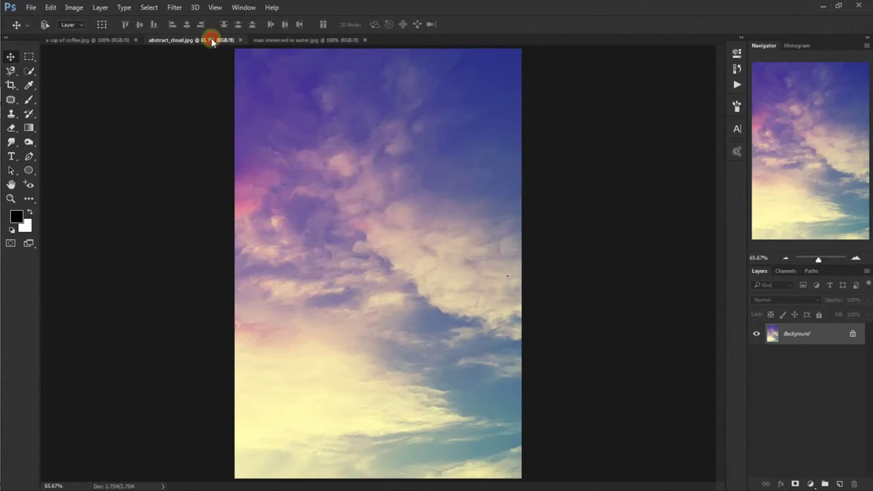
left_click(286, 41)
left_click(95, 42)
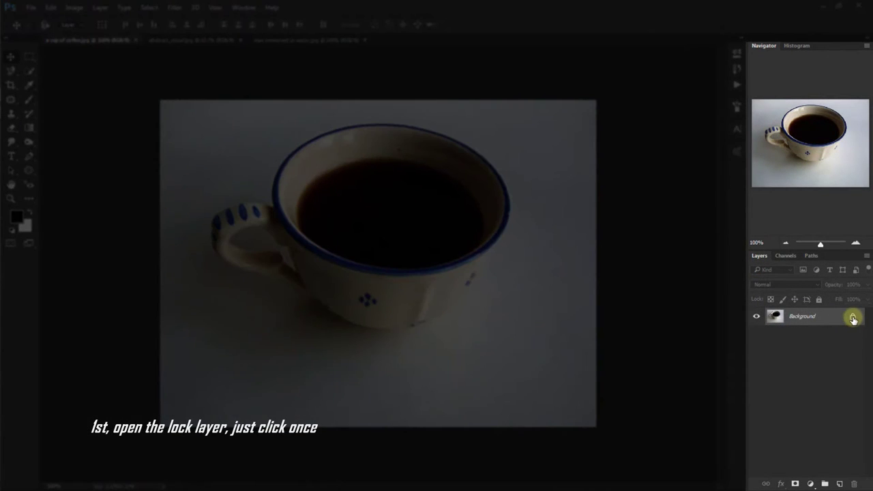
Step: Unlock the background as Layer 0 and add 600 pixels of canvas height, anchored bottom-centre
left_click(854, 318)
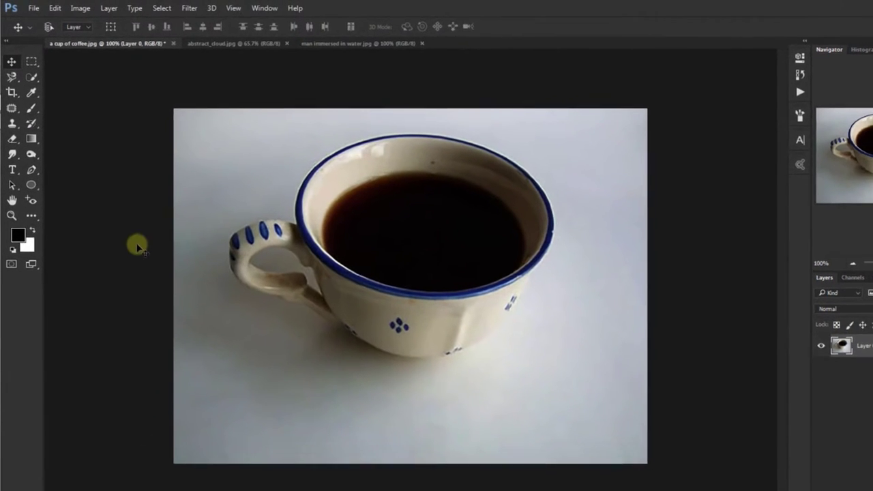
left_click(81, 9)
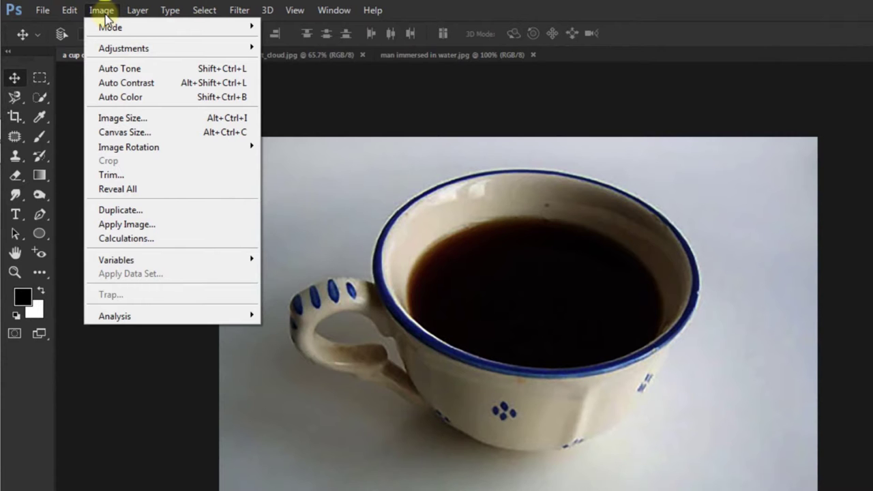
left_click(192, 132)
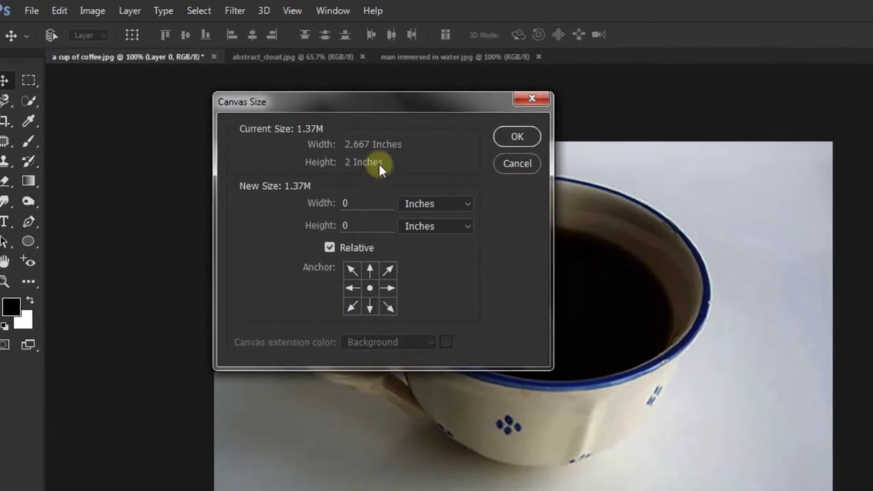
left_click_drag(385, 108, 406, 180)
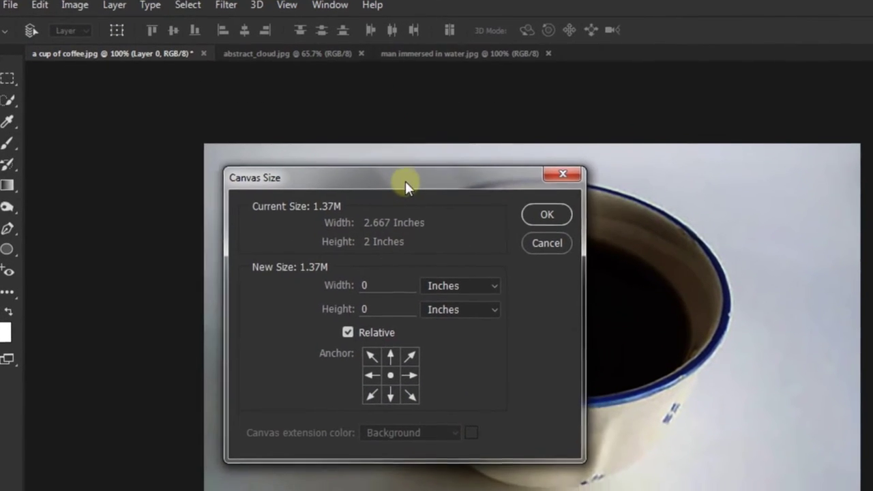
left_click(444, 221)
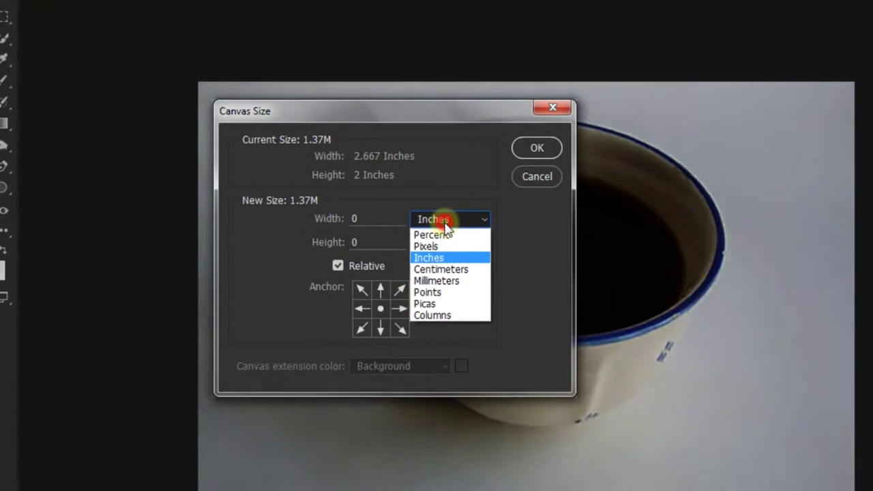
left_click(447, 247)
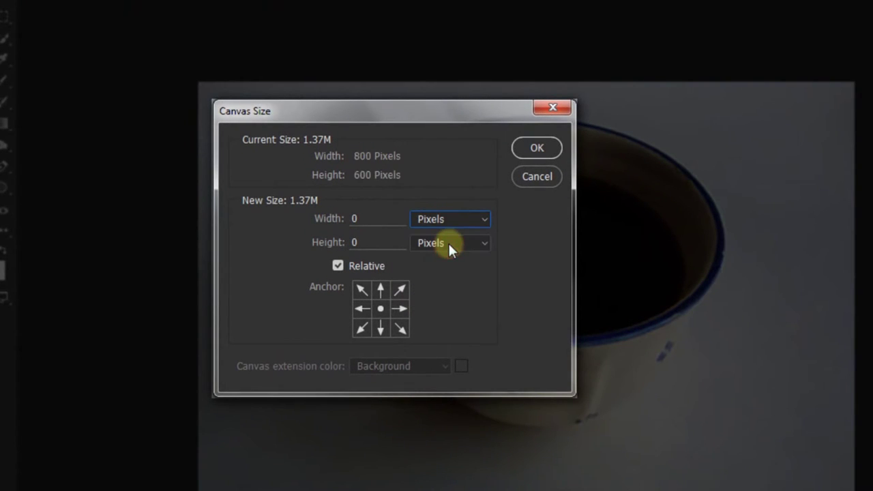
left_click(380, 331)
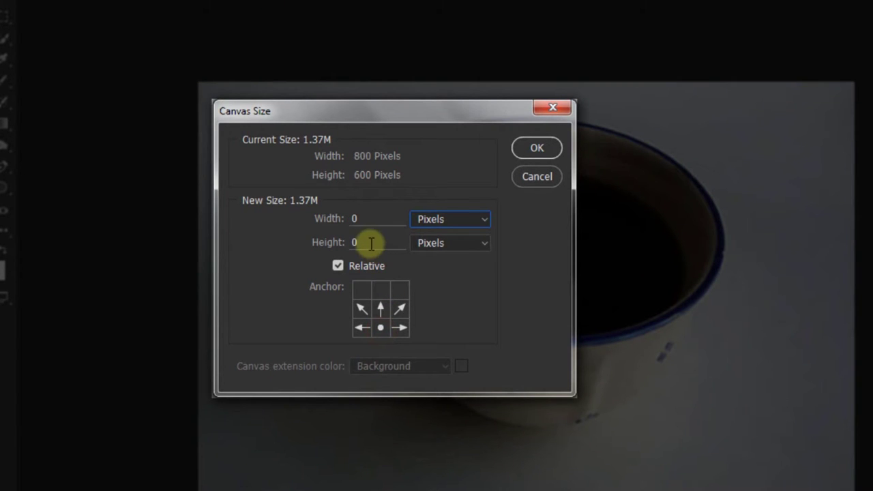
left_click_drag(370, 243, 339, 247)
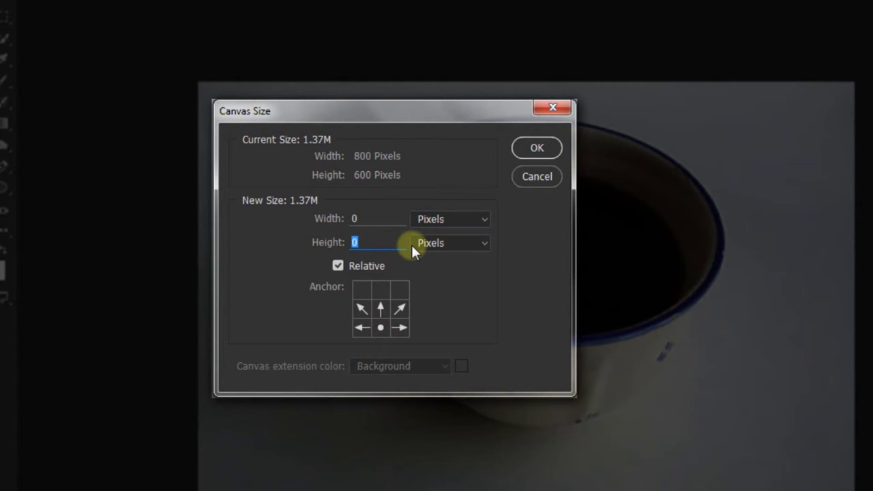
type("600")
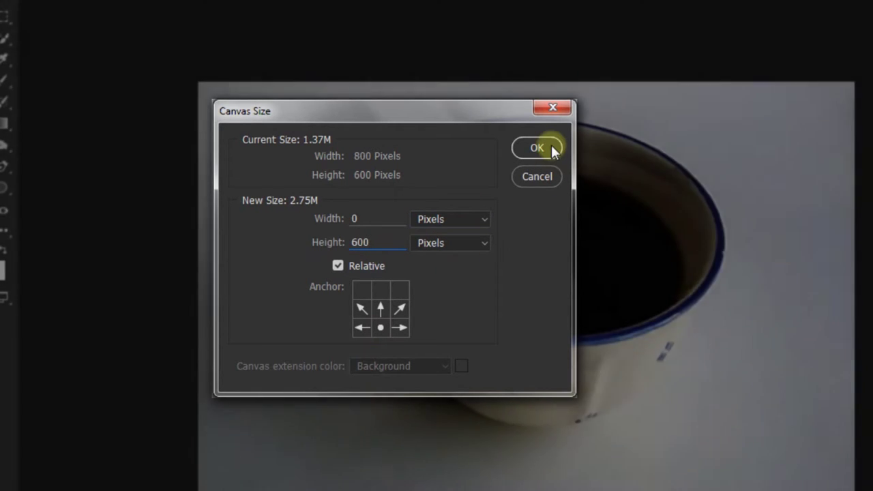
Step: Apply the taller 800 × 1200 canvas and fit the whole image on screen
left_click(551, 146)
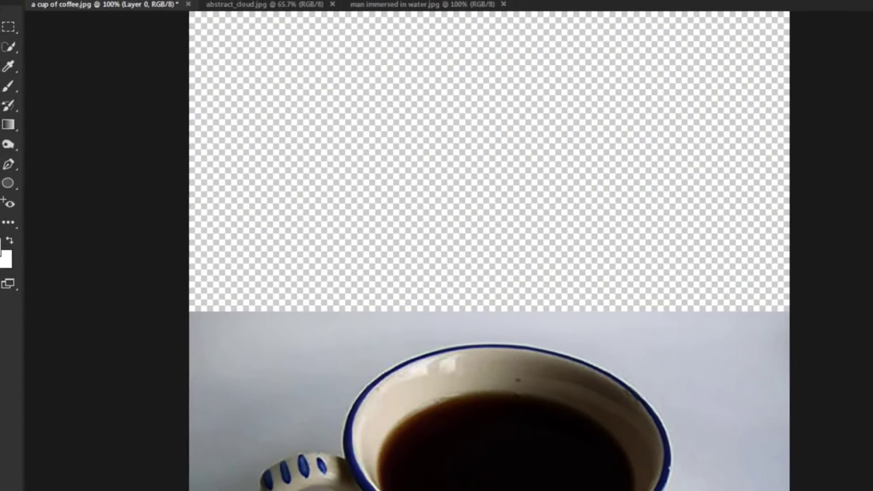
left_click(215, 7)
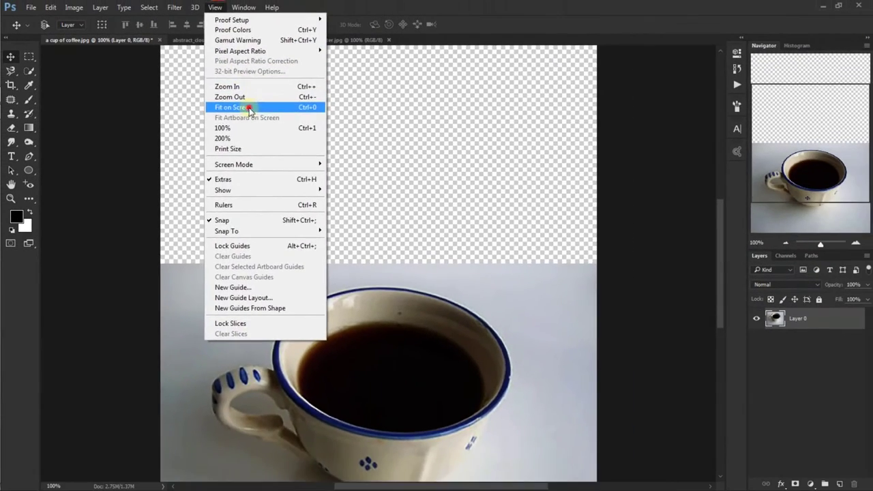
left_click(249, 107)
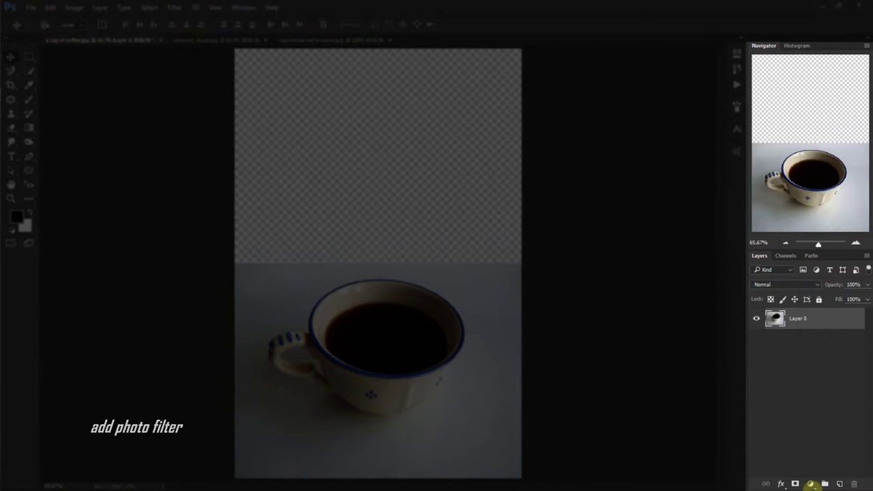
Step: Add a Photo Filter adjustment layer using Warming Filter (81) at 61% density
left_click(812, 485)
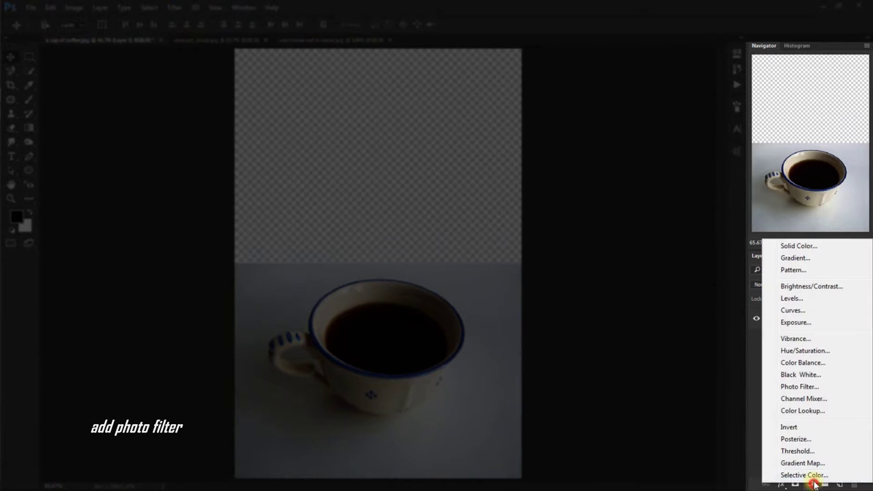
left_click(819, 387)
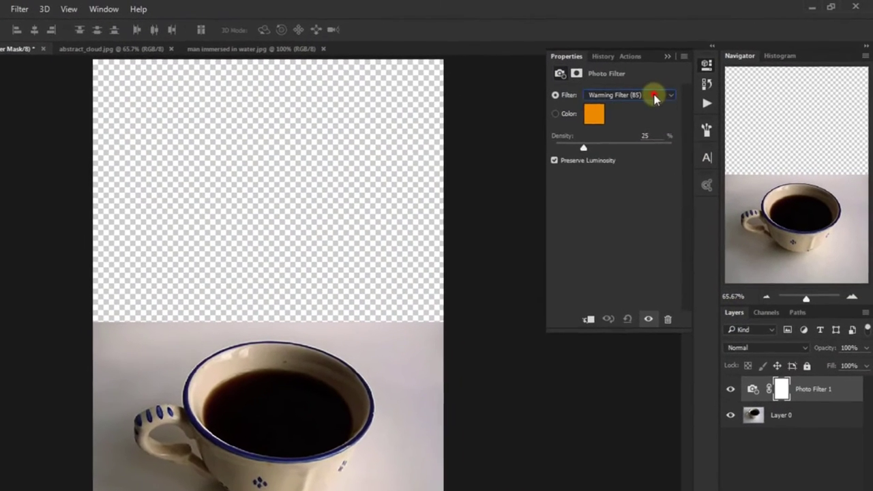
left_click(696, 79)
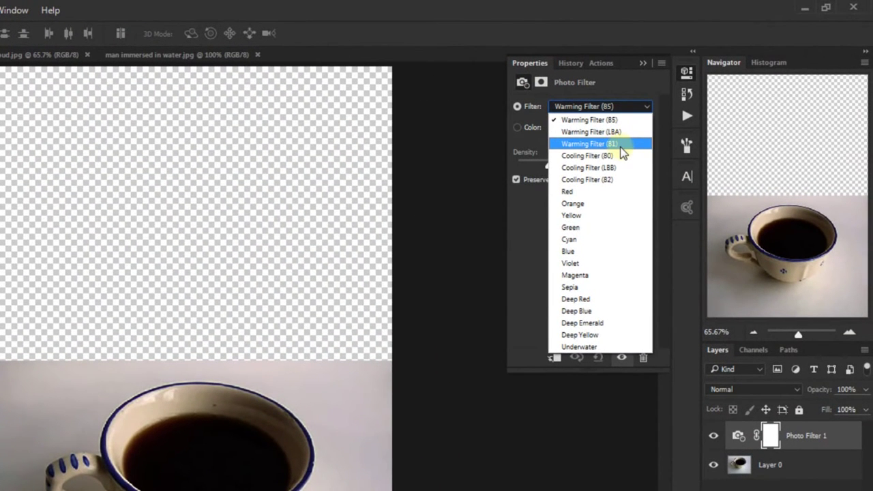
left_click(623, 152)
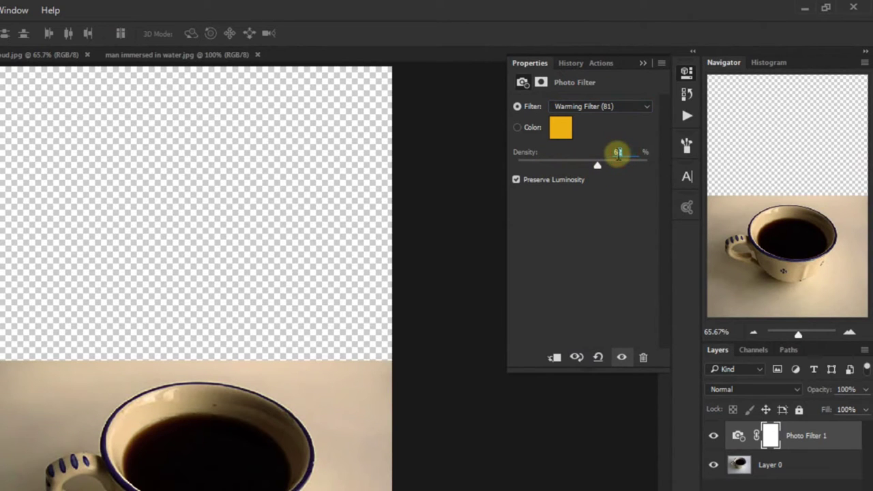
key("Down")
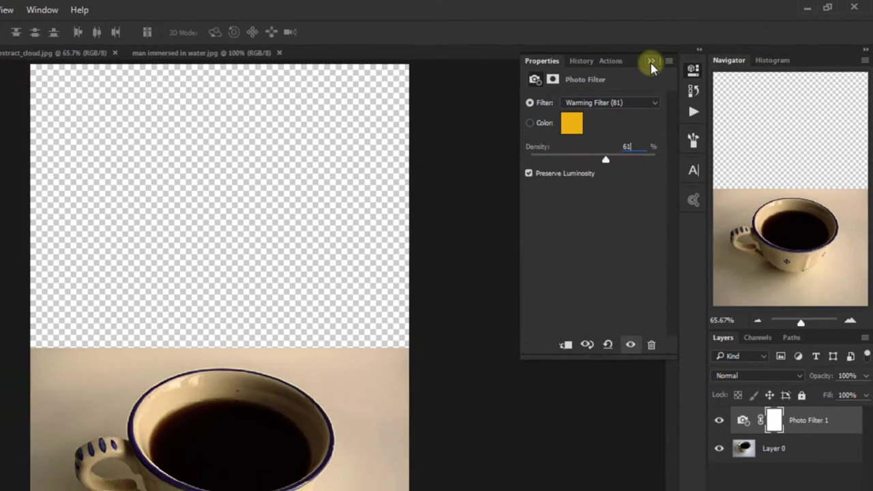
left_click(643, 63)
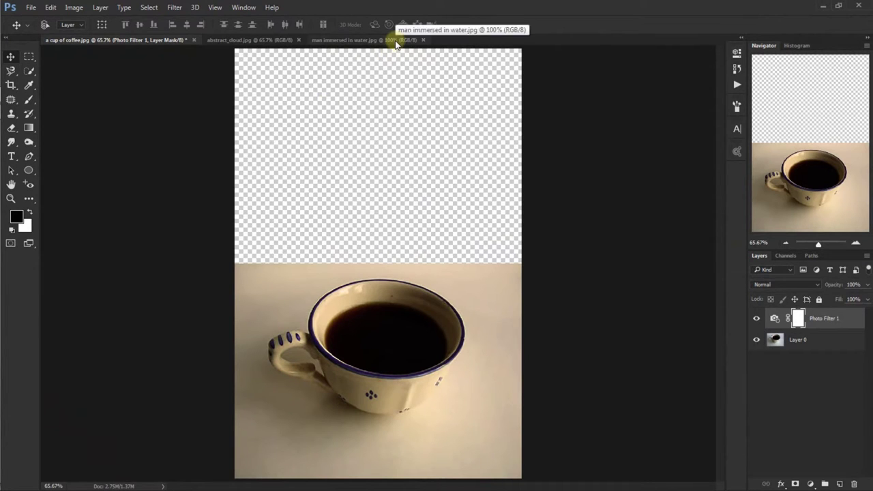
Step: Drag the cloudy sky into the coffee cup document, close the cloud file, and blend it in Darken mode
left_click(273, 38)
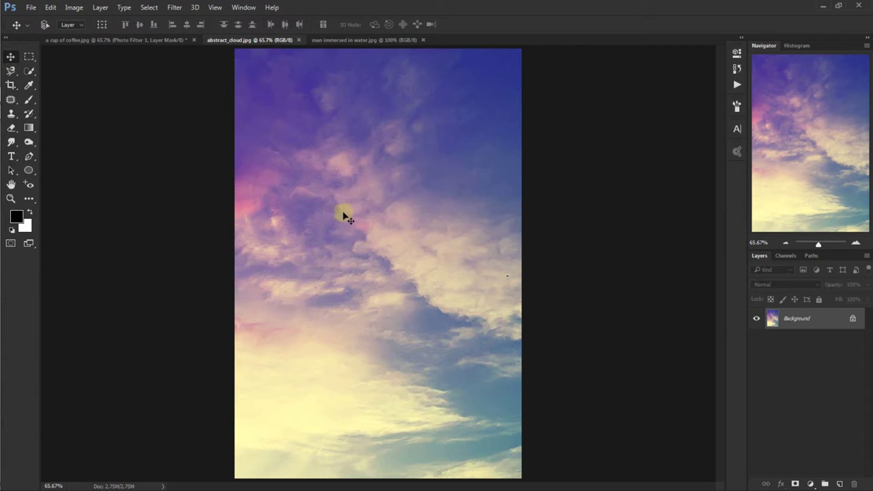
mouse_move(180, 60)
left_mouse_down()
mouse_move(163, 44)
mouse_move(312, 211)
mouse_move(374, 233)
mouse_move(358, 222)
left_mouse_up()
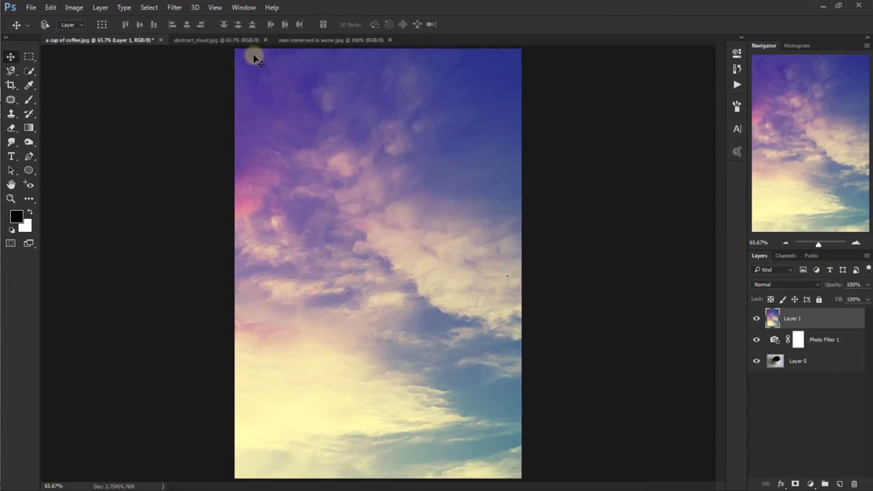
left_click(264, 40)
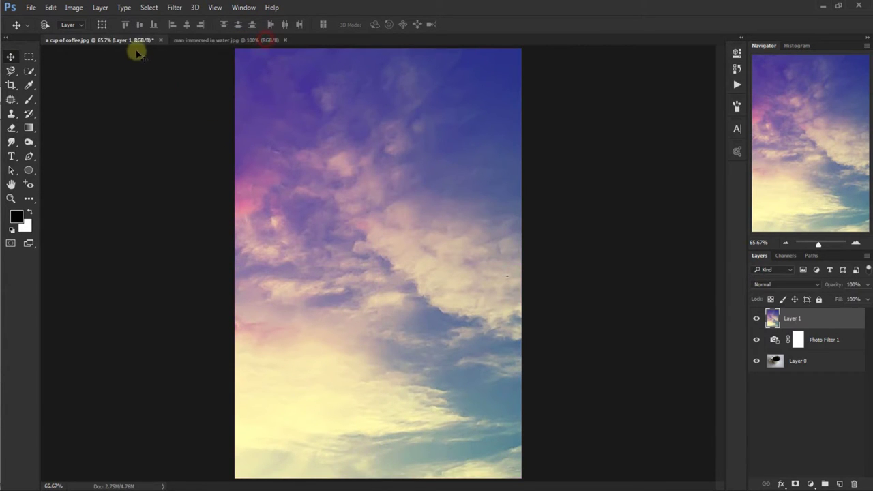
left_click(782, 286)
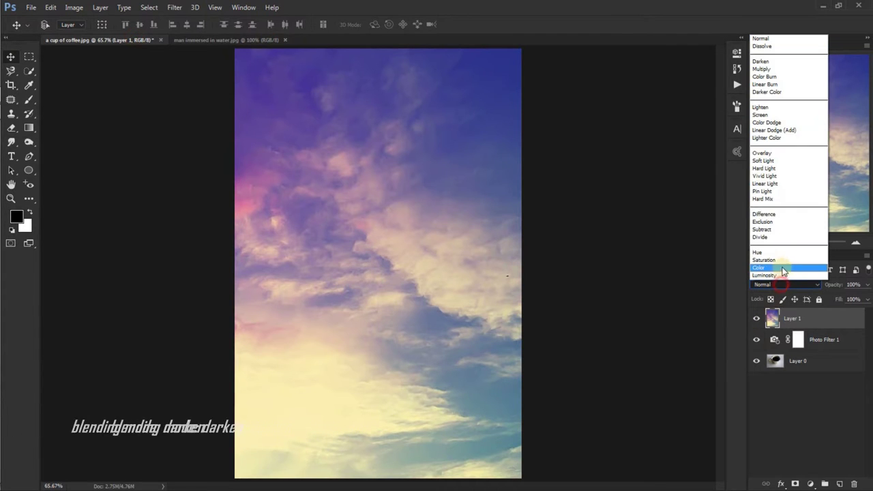
left_click(781, 63)
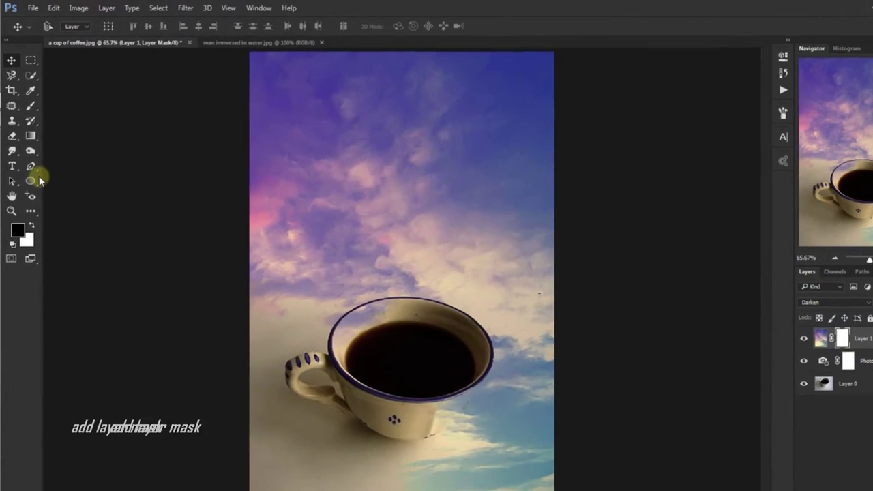
Step: Erase the sky layer's mask at 22% opacity to reveal the cup's lower right and tabletop
left_click(13, 146)
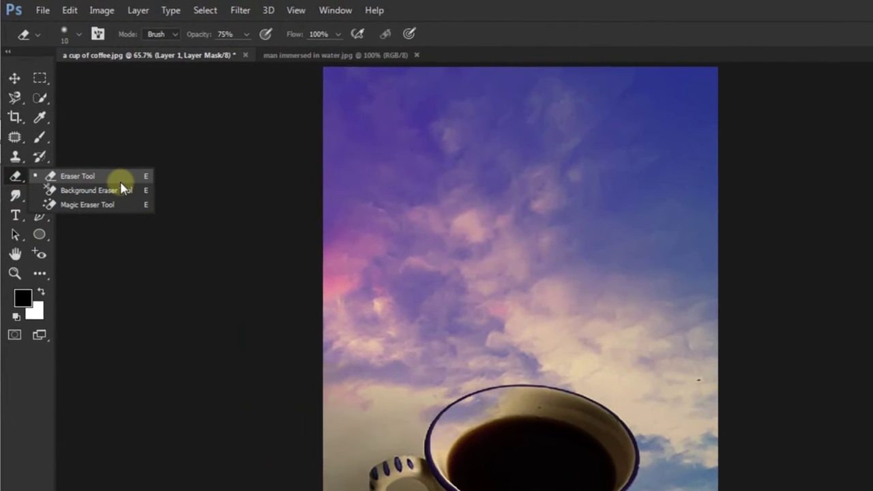
left_click(127, 187)
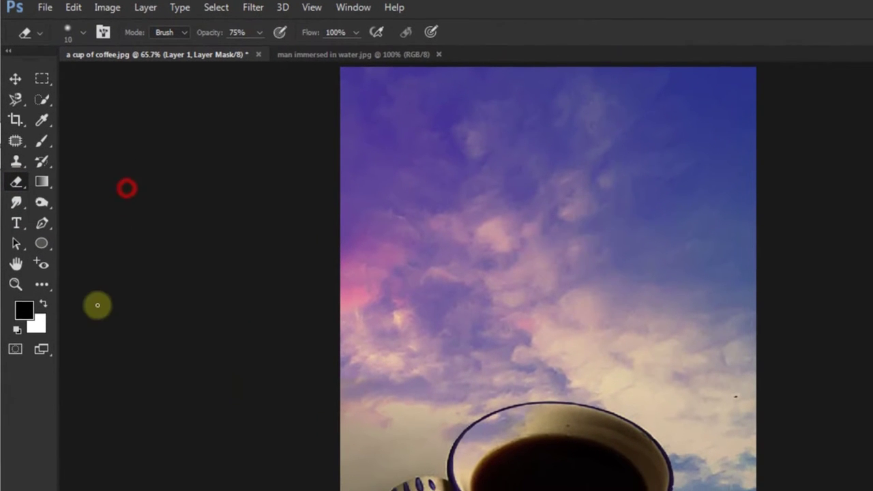
left_click(43, 241)
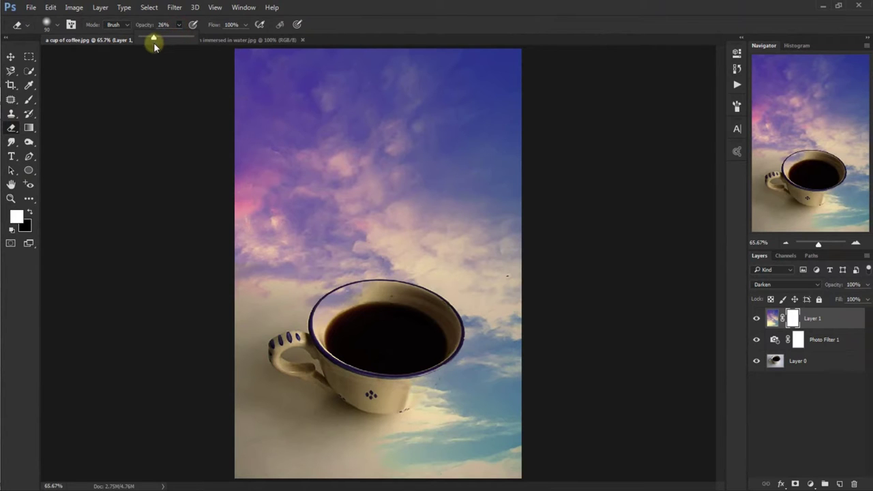
left_click_drag(153, 42, 152, 43)
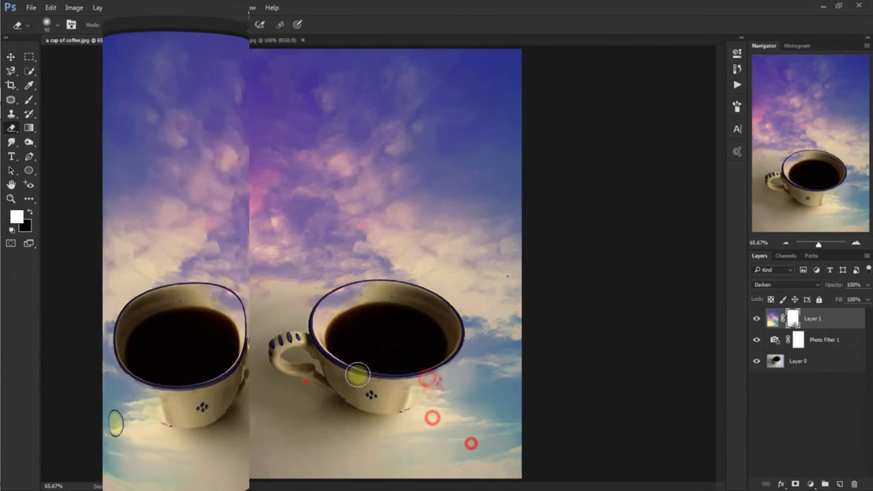
left_click(474, 347)
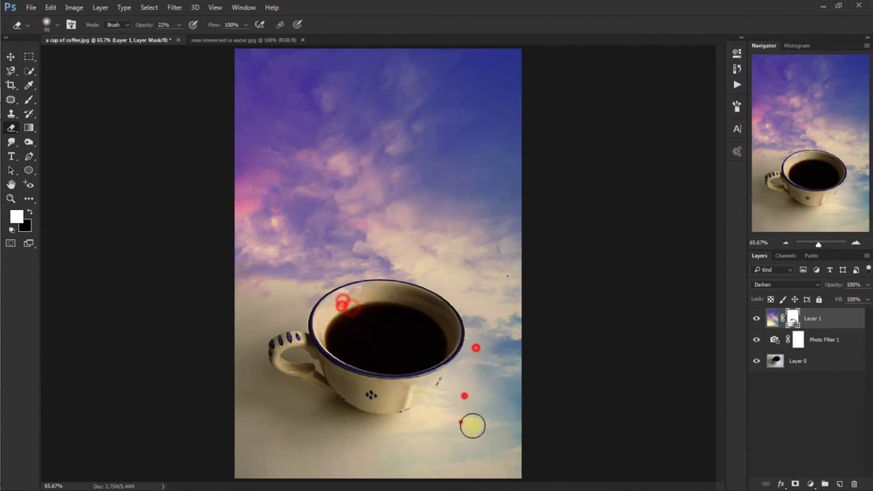
left_click(462, 421)
left_click(476, 444)
left_click(481, 389)
left_click(497, 333)
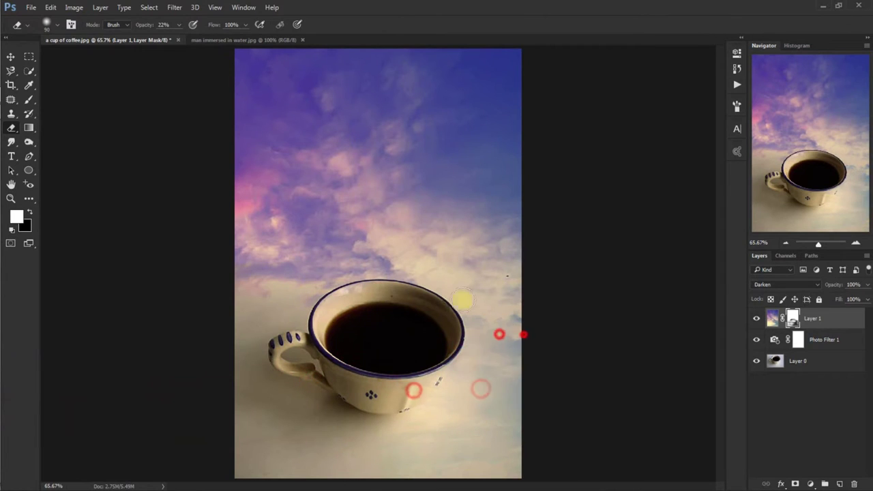
left_click(458, 302)
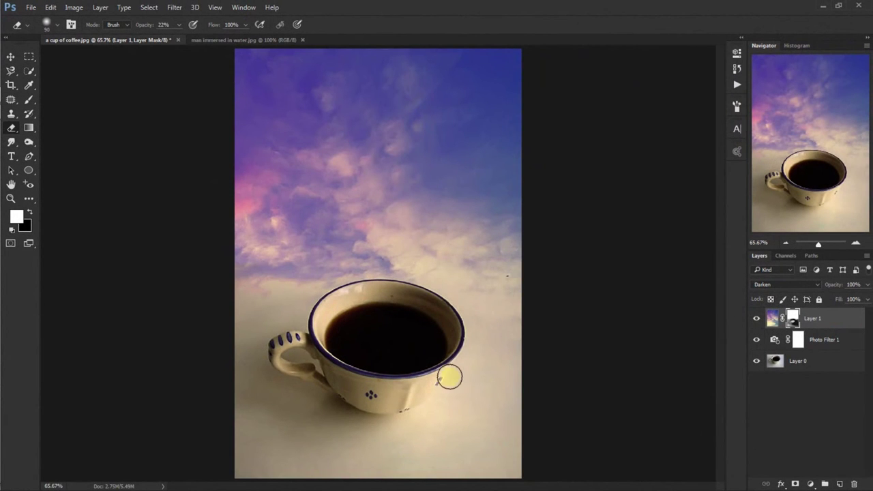
left_click(12, 56)
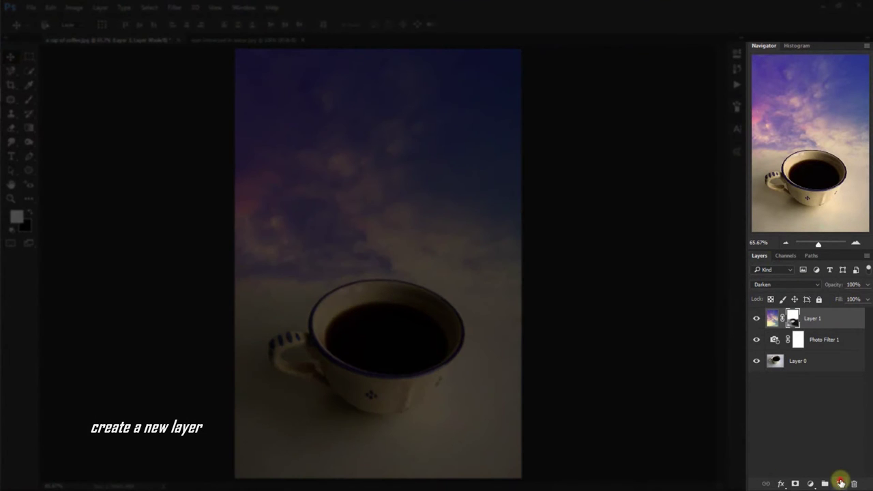
Step: Add a new empty layer and set the foreground colour to #a0c1f3
left_click(840, 484)
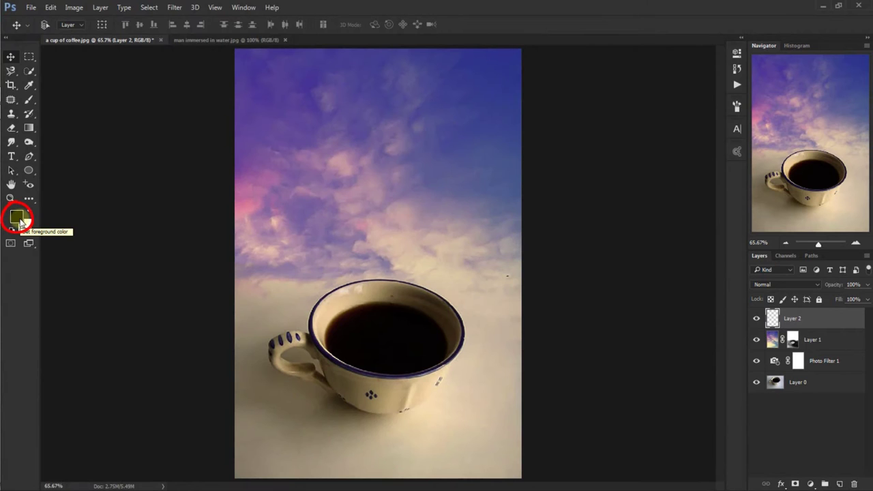
left_click(18, 218)
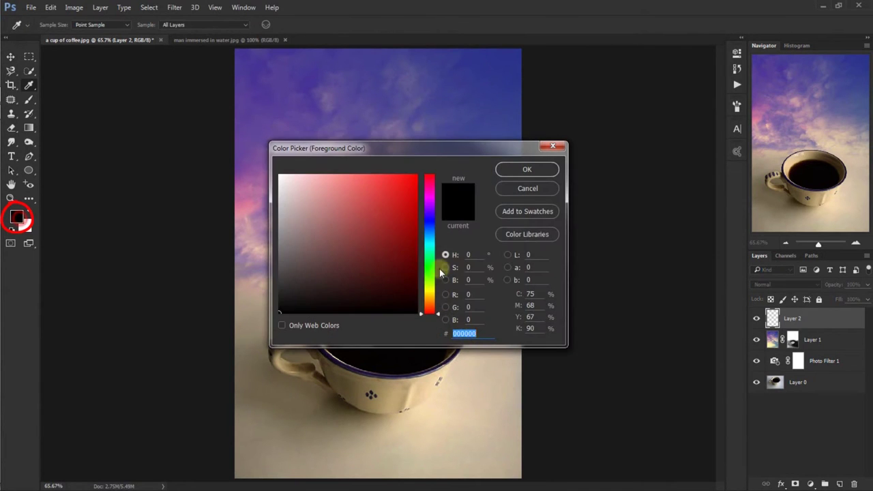
type("a0c1f3")
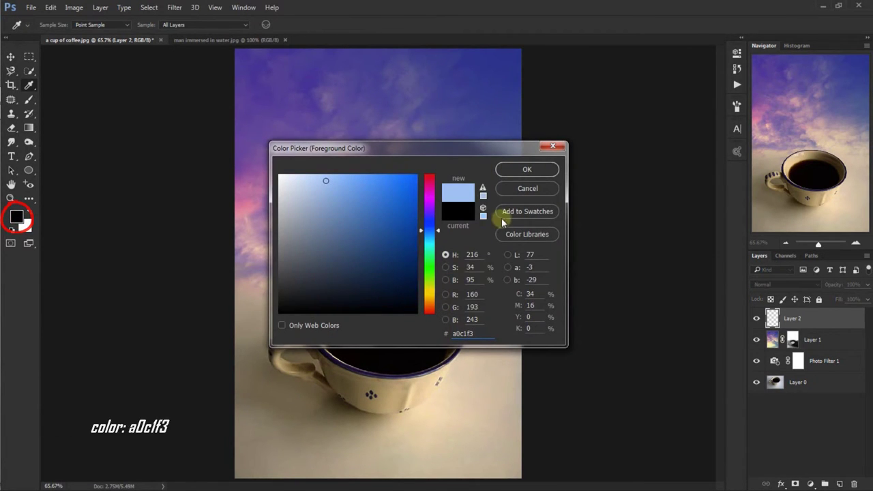
left_click(541, 170)
Step: Draw a light blue circle above the cup with the Ellipse Tool and nudge it right
left_click(29, 170)
right_click(29, 184)
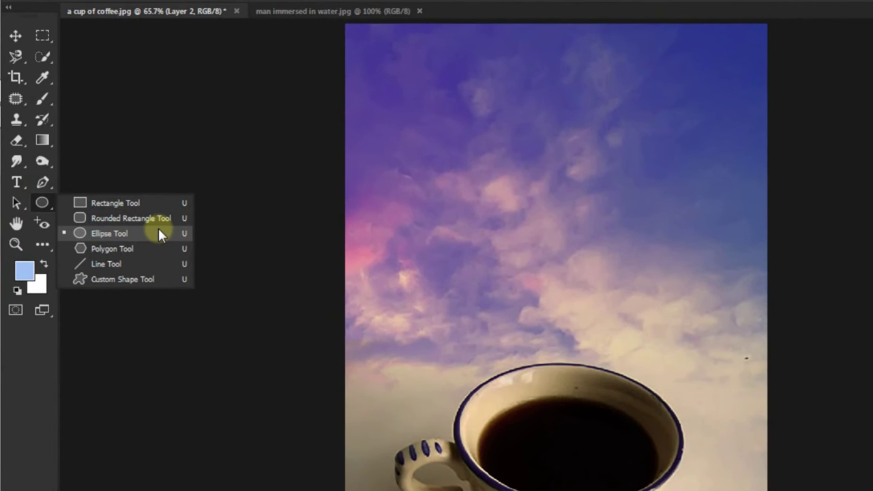
left_click(158, 232)
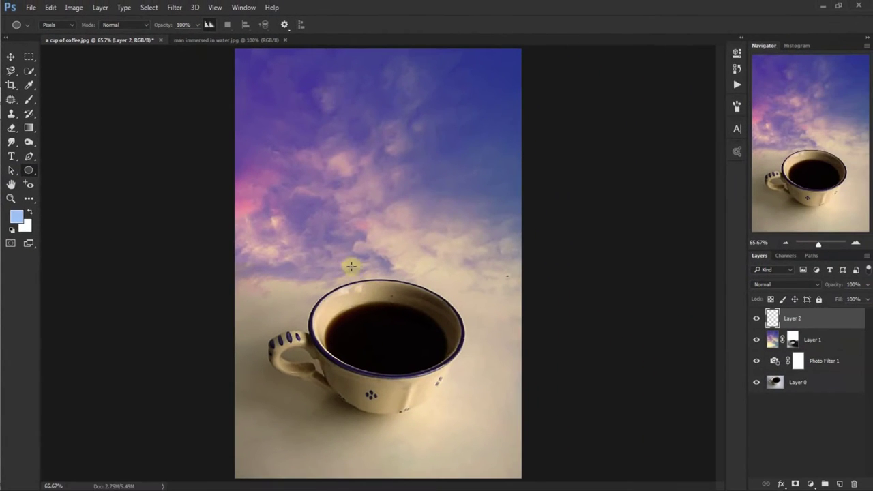
left_click_drag(346, 258, 408, 361)
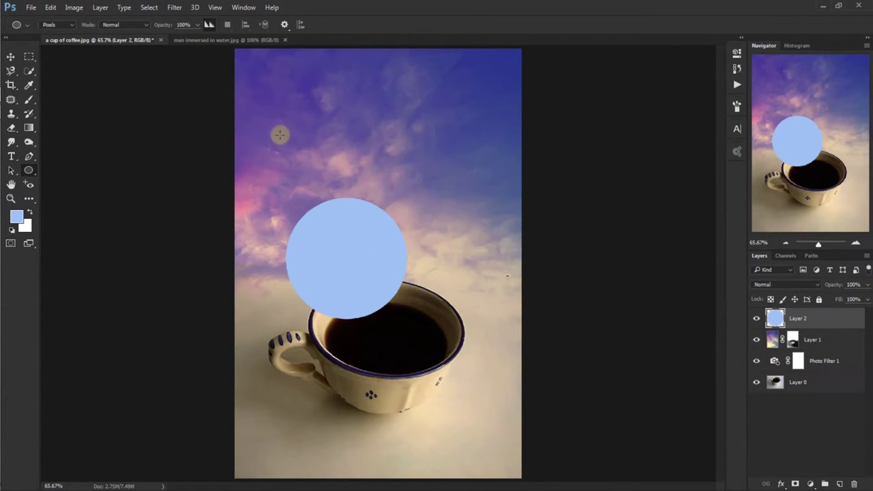
left_click(12, 59)
left_click_drag(370, 265, 393, 267)
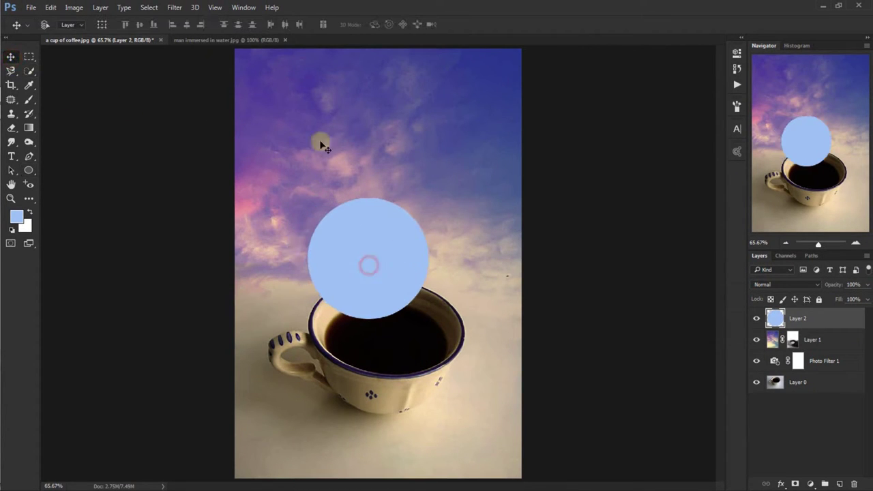
left_click(173, 8)
mouse_move(204, 128)
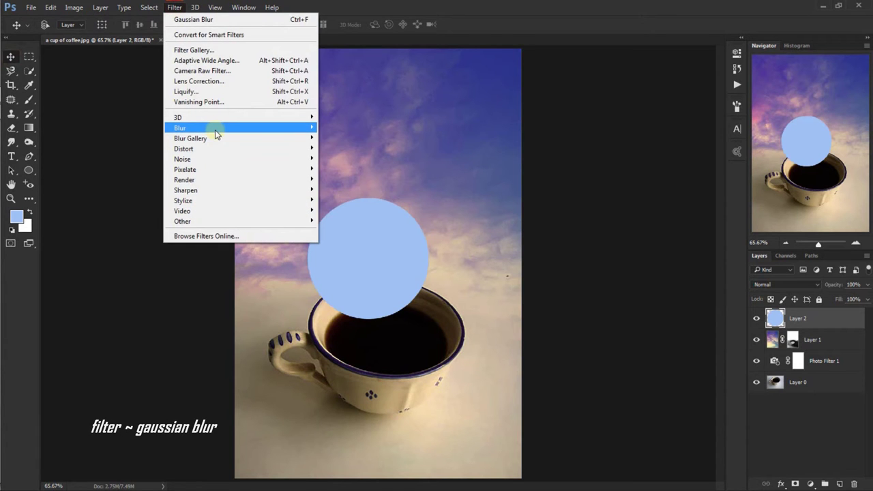
Step: Blur the circle with a 66.8 px Gaussian Blur, set it to Color Dodge, and shift it down-left
left_click(348, 168)
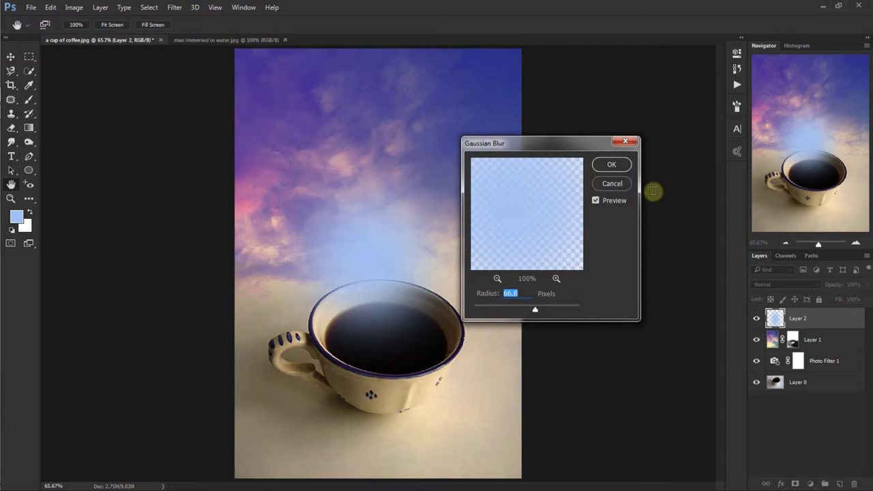
left_click(622, 168)
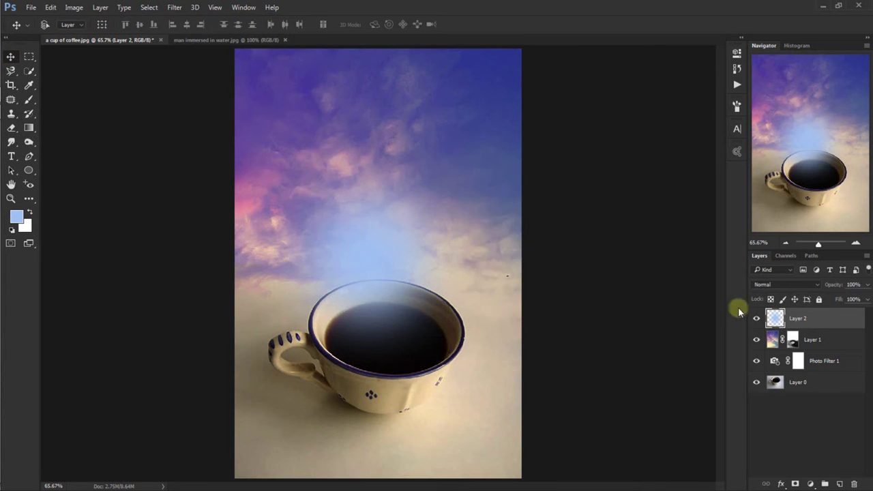
left_click(780, 285)
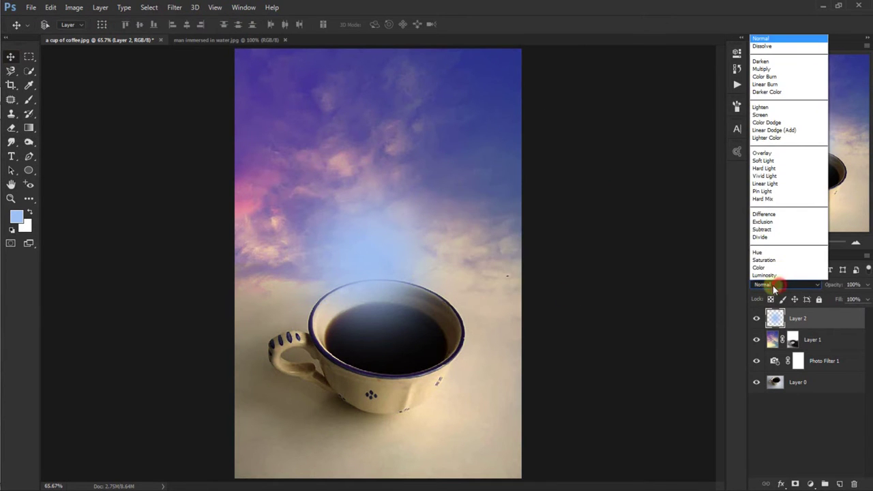
left_click(768, 122)
left_click_drag(403, 258, 357, 296)
left_click_drag(395, 288, 382, 286)
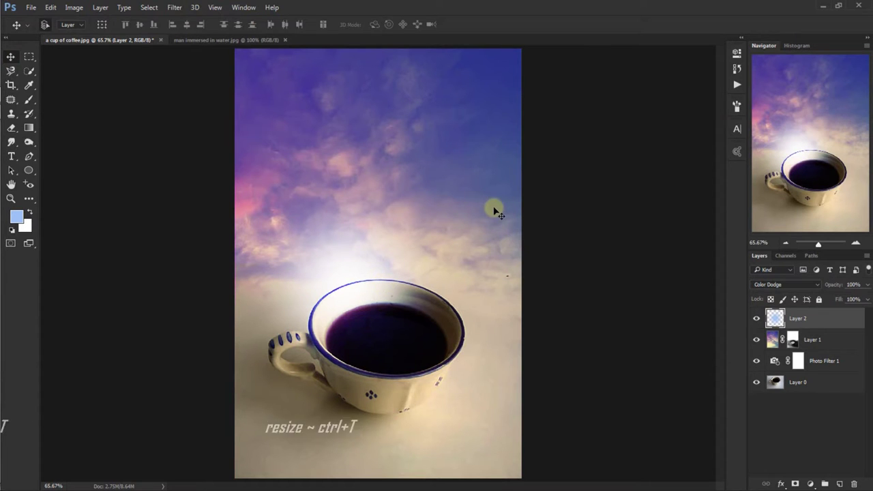
key("ctrl+t")
Step: Scale the glow to about 83% × 77% and rotate it -6.19° over the cup's rim
left_click_drag(344, 417, 344, 372)
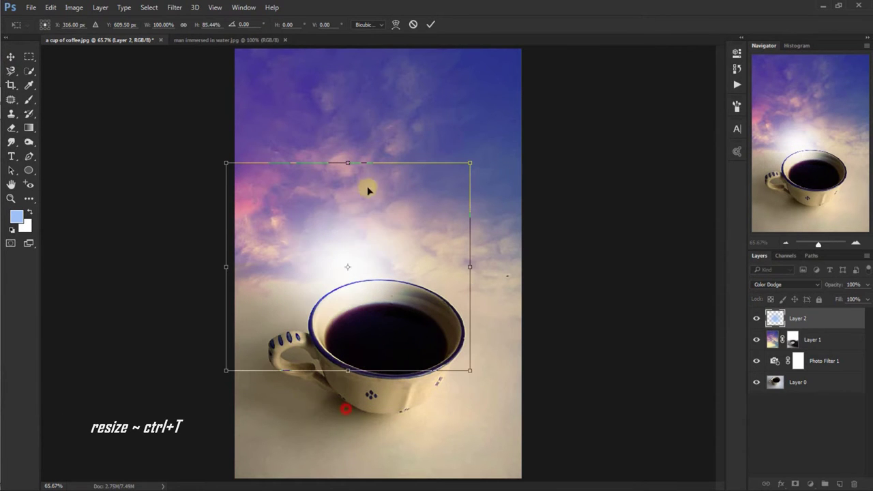
left_click_drag(347, 163, 345, 201)
left_click_drag(228, 290, 258, 287)
left_click_drag(473, 288, 463, 287)
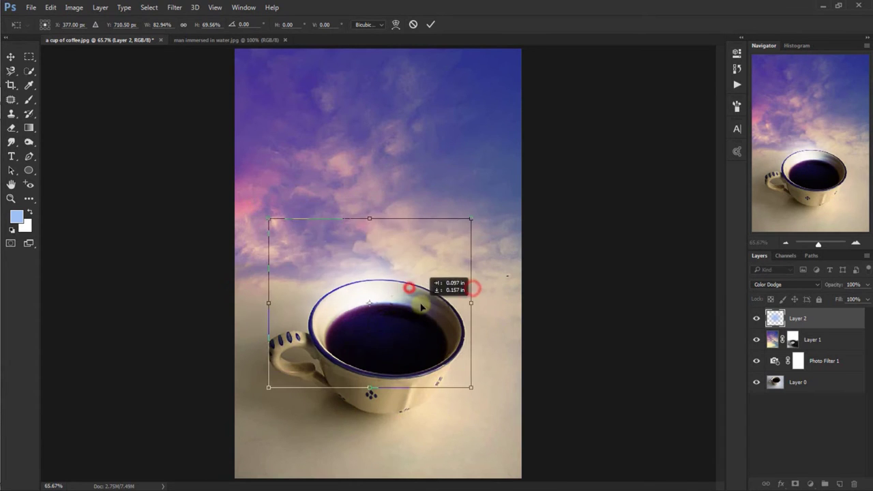
left_click_drag(364, 202, 364, 183)
left_click_drag(476, 420, 497, 411)
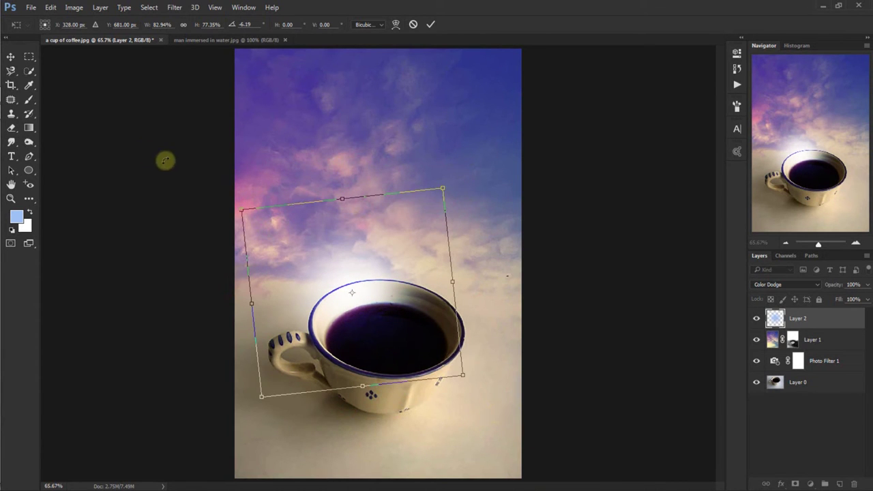
left_click(11, 57)
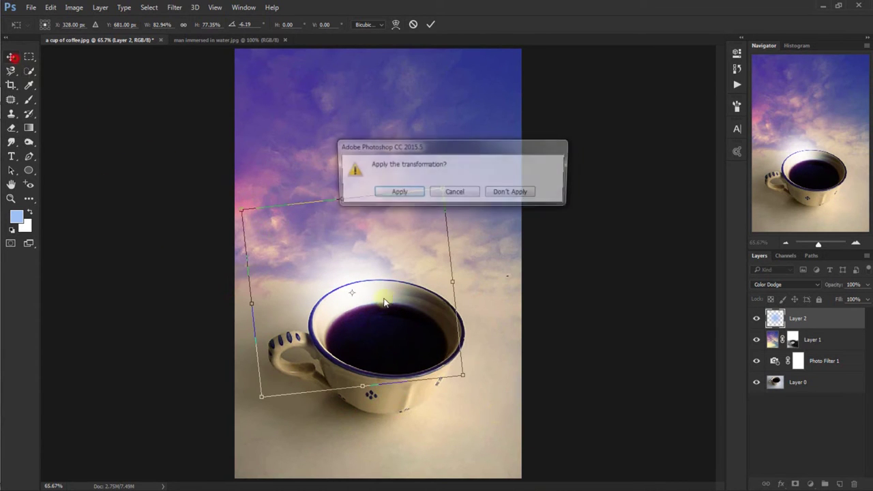
left_click(404, 193)
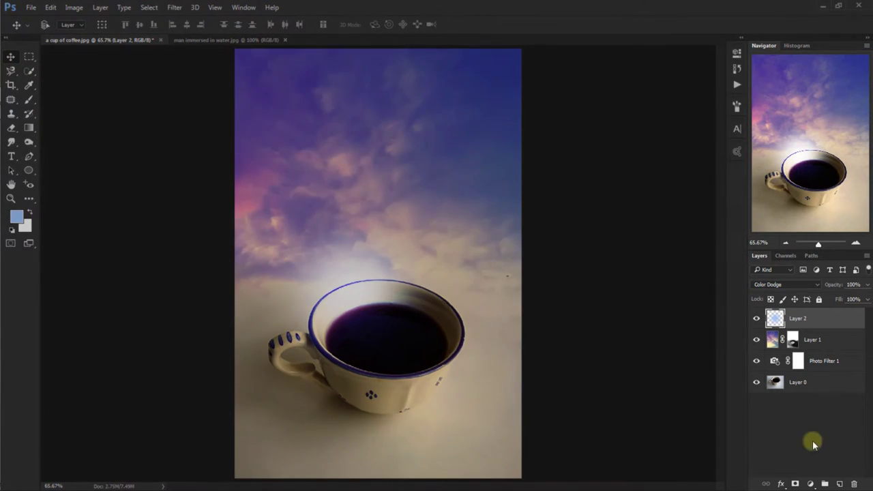
Step: Duplicate the glow as Layer 2 copy, move it top-left, and set it to Soft Light
key("ctrl+j")
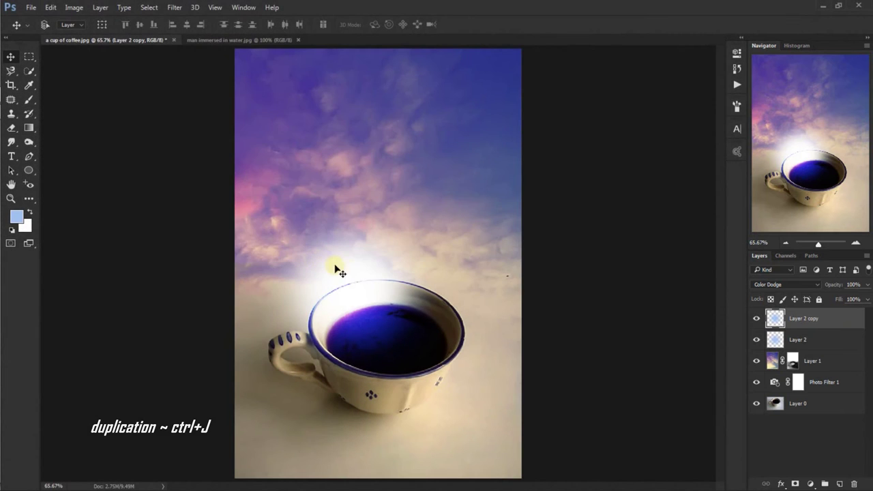
mouse_move(350, 271)
left_mouse_down()
mouse_move(291, 162)
mouse_move(255, 64)
left_mouse_up()
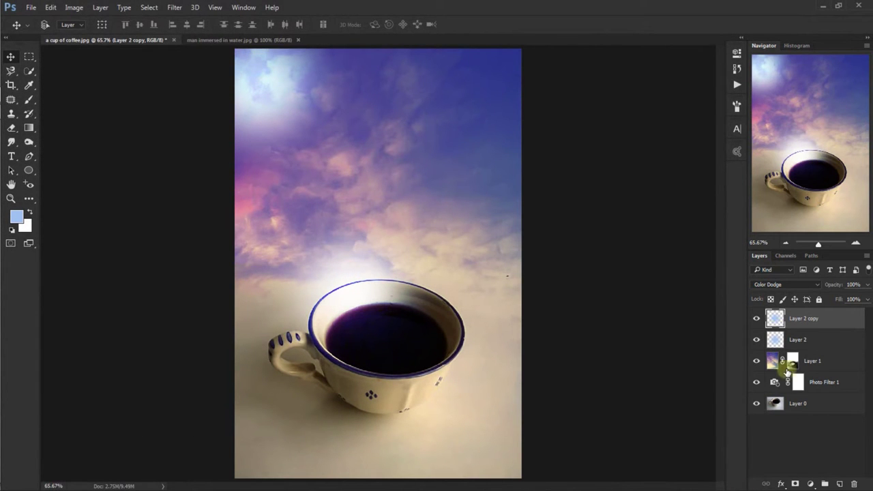
left_click(777, 286)
left_click(768, 166)
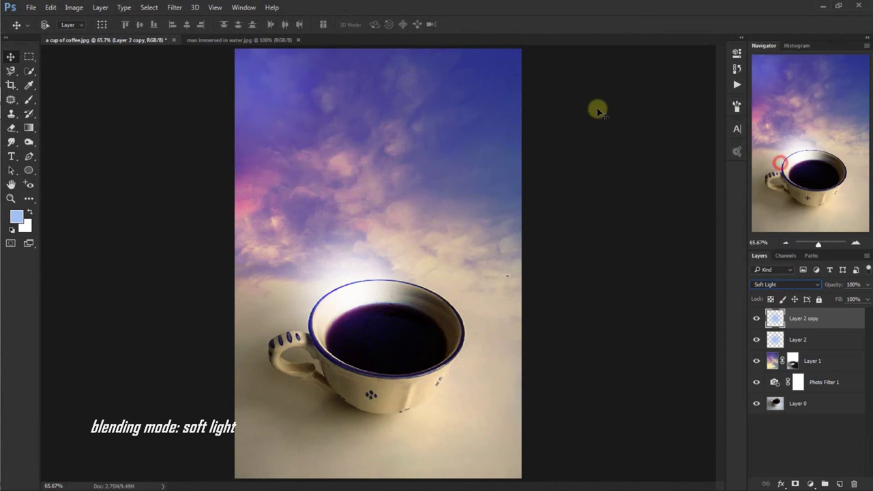
Step: Enlarge the Layer 2 copy glow to W 143.44% and H 158.63%
key("ctrl+t")
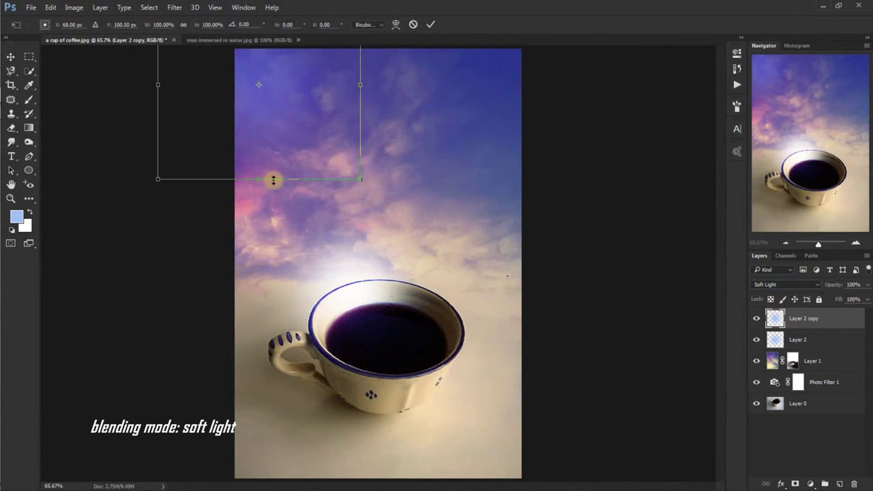
left_click_drag(273, 179, 263, 240)
left_click_drag(360, 131, 453, 119)
mouse_move(378, 154)
left_mouse_down()
mouse_move(320, 125)
mouse_move(360, 130)
left_mouse_up()
left_click_drag(288, 212, 287, 262)
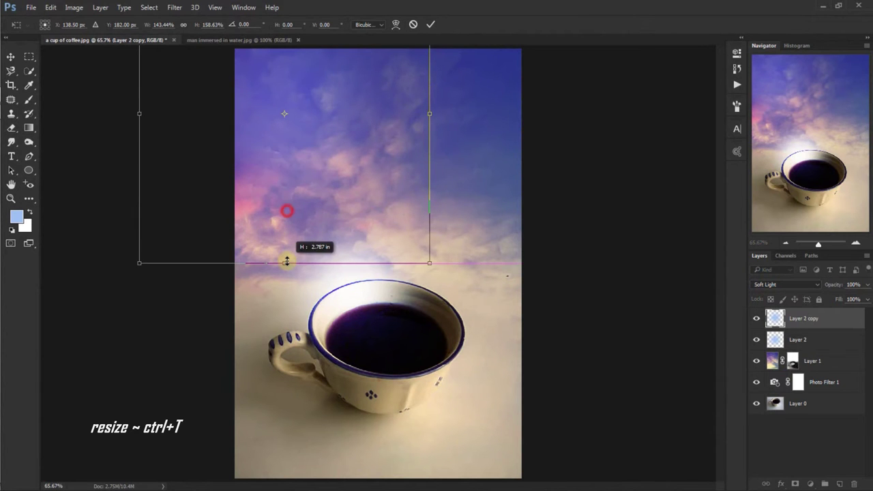
left_click(12, 59)
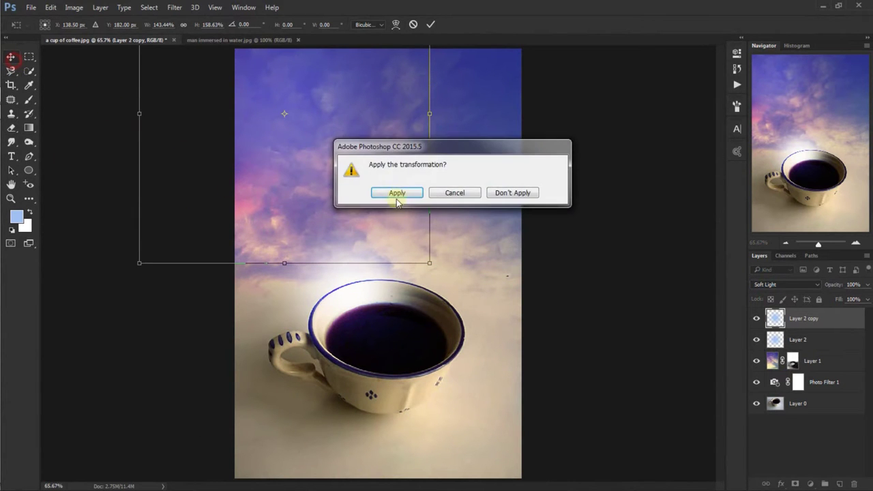
left_click(396, 193)
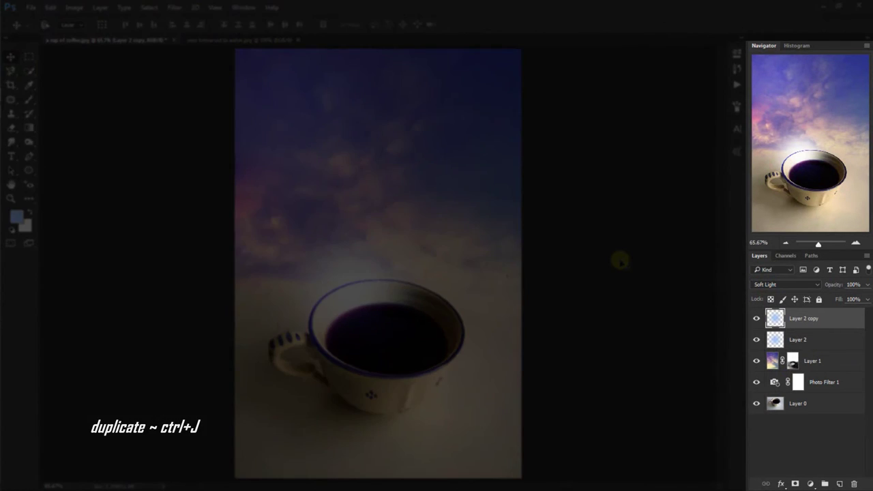
Step: Duplicate the glow as Layer 2 copy 2 and move it up and right
key("ctrl+j")
left_click_drag(400, 144, 513, 127)
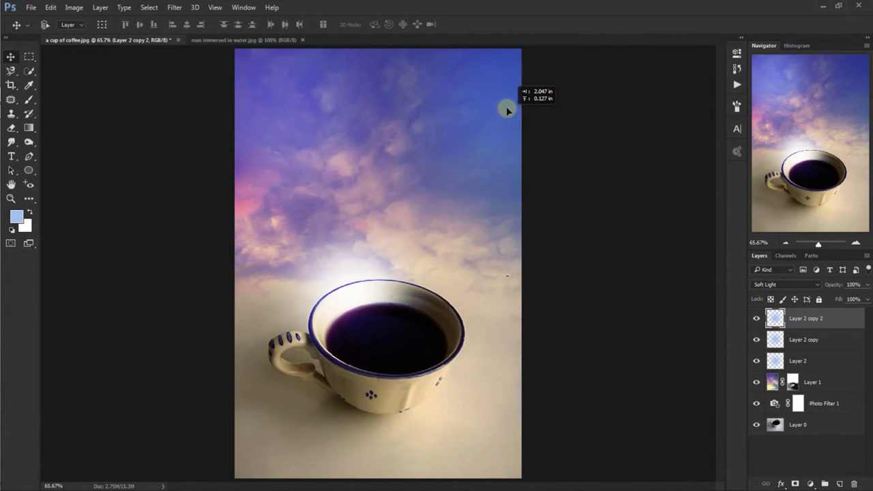
left_click_drag(507, 100, 505, 98)
Step: Stretch Layer 2 copy 2, rotate it -11.37°, then bring up the man-in-water image
key("ctrl+t")
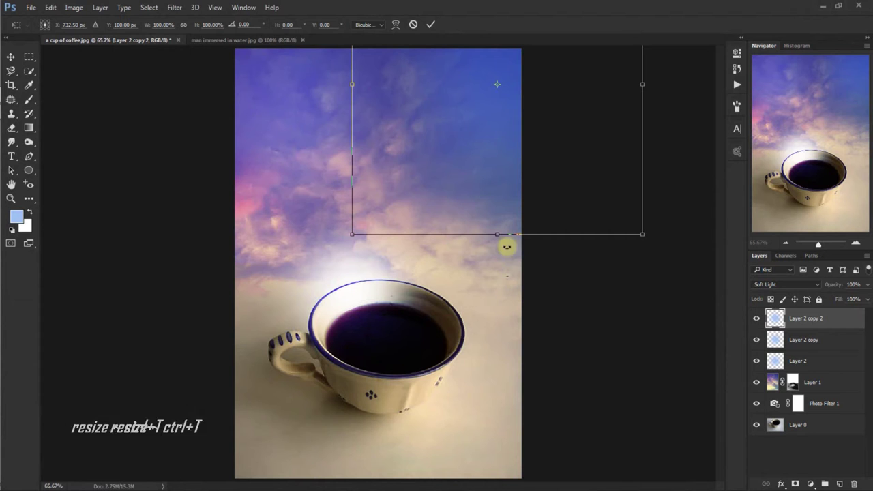
left_click_drag(497, 234, 502, 283)
left_click_drag(502, 175, 456, 115)
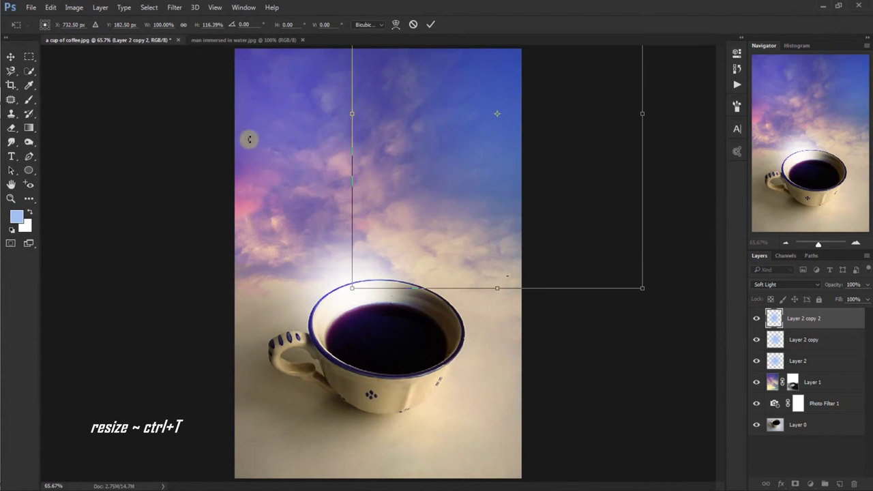
left_click_drag(635, 283, 523, 175)
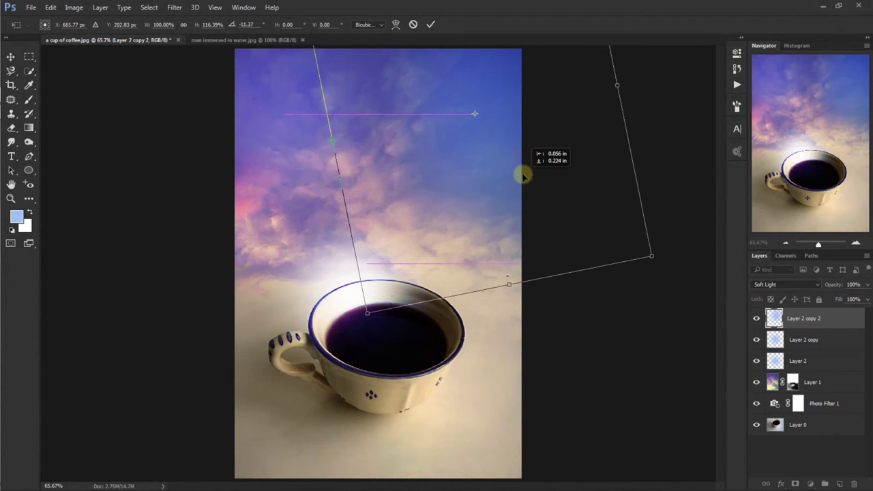
left_click(12, 57)
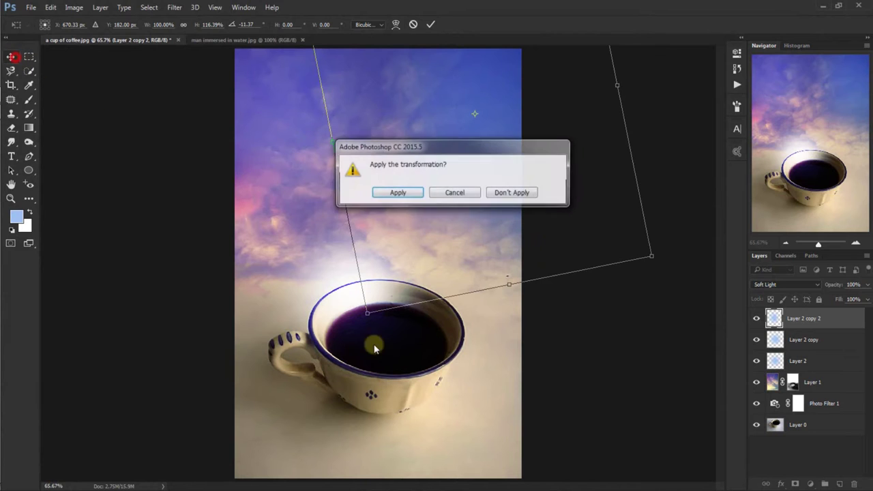
left_click(408, 194)
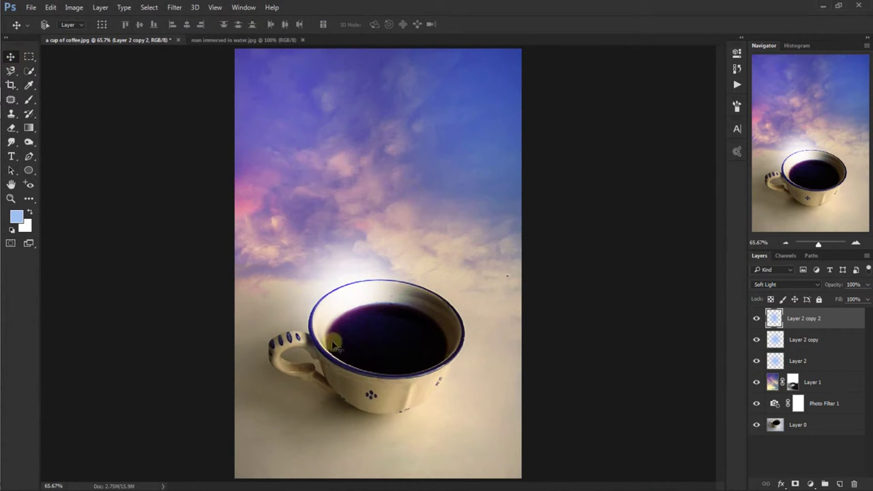
left_click(247, 40)
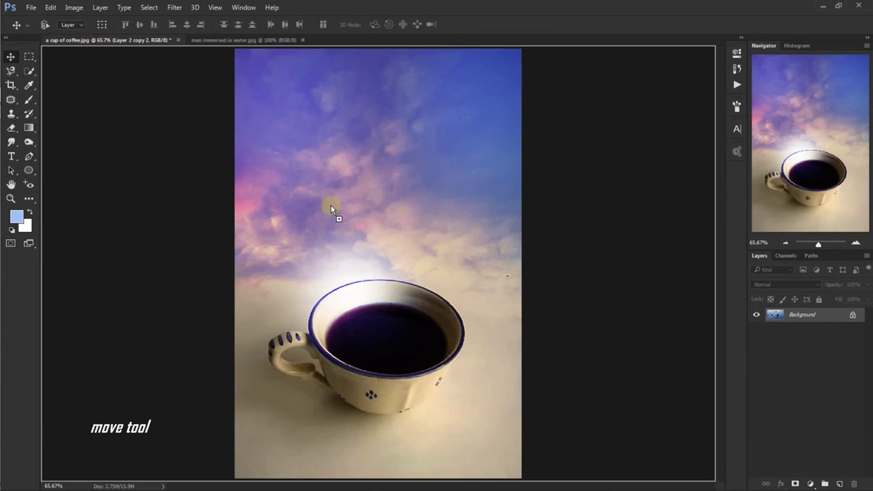
Step: Drag the man-in-water photo into the coffee document as Layer 3 and close its tab
left_click_drag(109, 41, 335, 225)
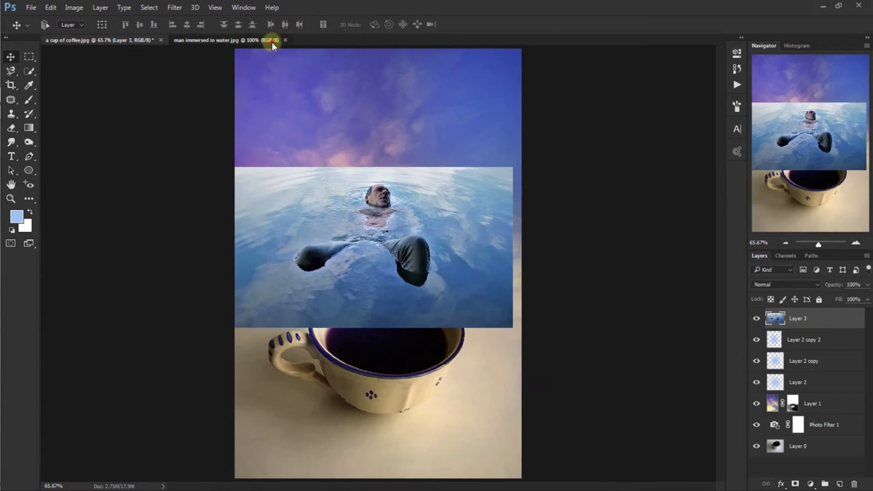
left_click(271, 41)
left_click(286, 40)
Step: Scale Layer 3 proportionally to 70% and move it down over the cup
key("ctrl+t")
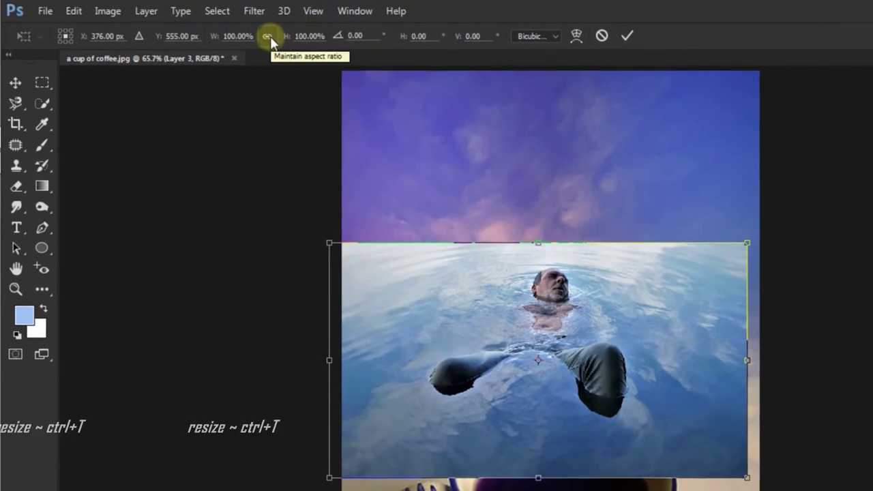
left_click(269, 36)
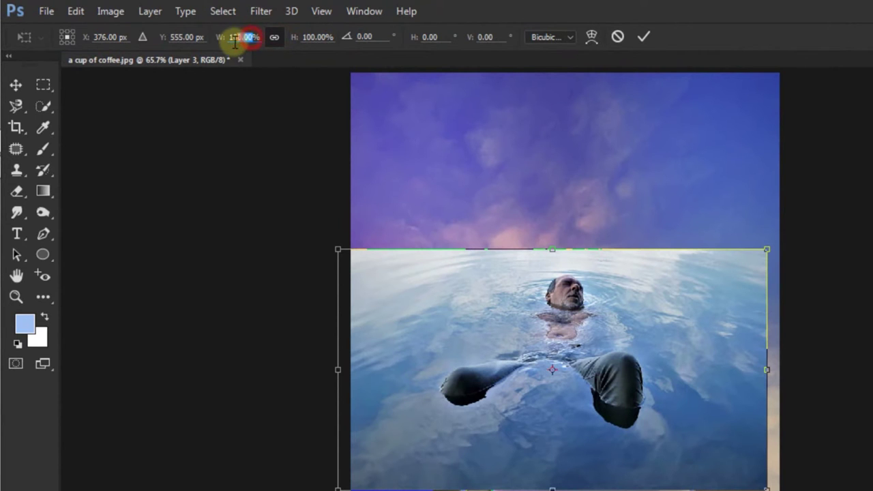
type("7")
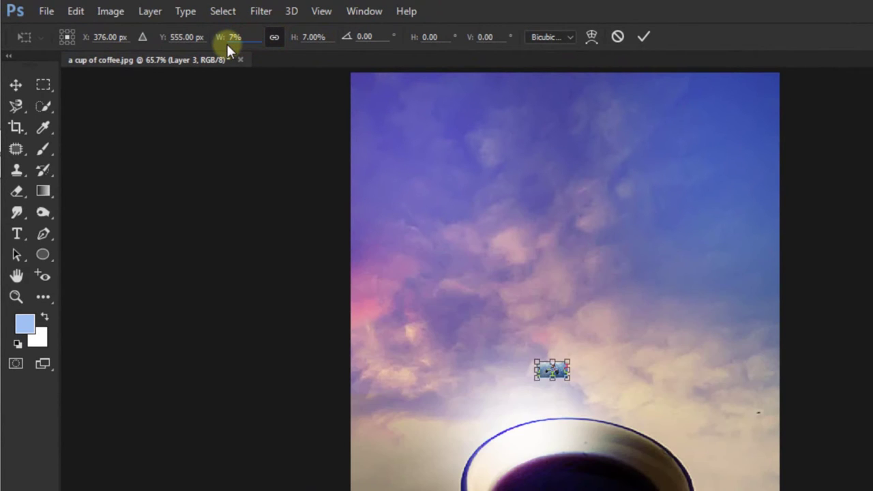
type("0")
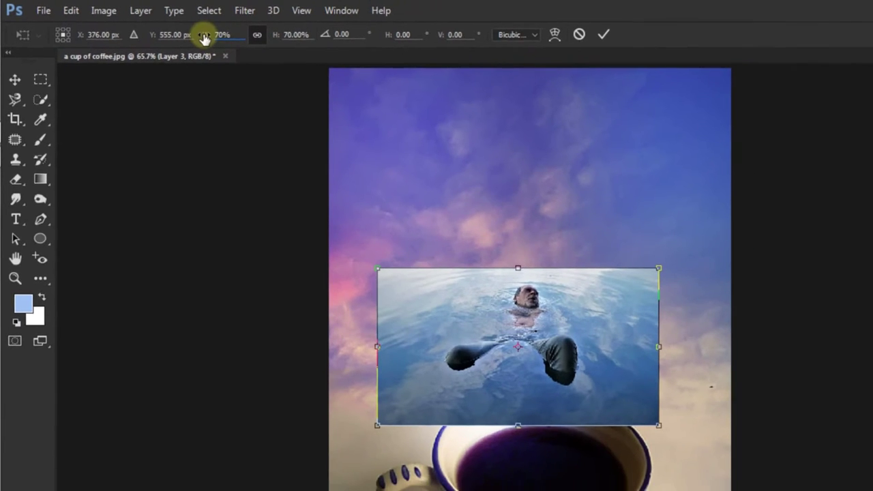
left_click(14, 74)
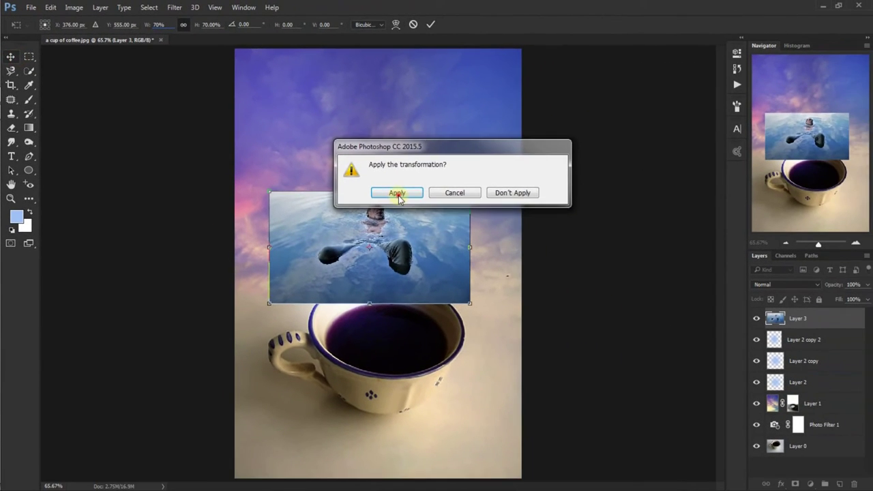
left_click(398, 194)
left_click_drag(410, 249, 415, 337)
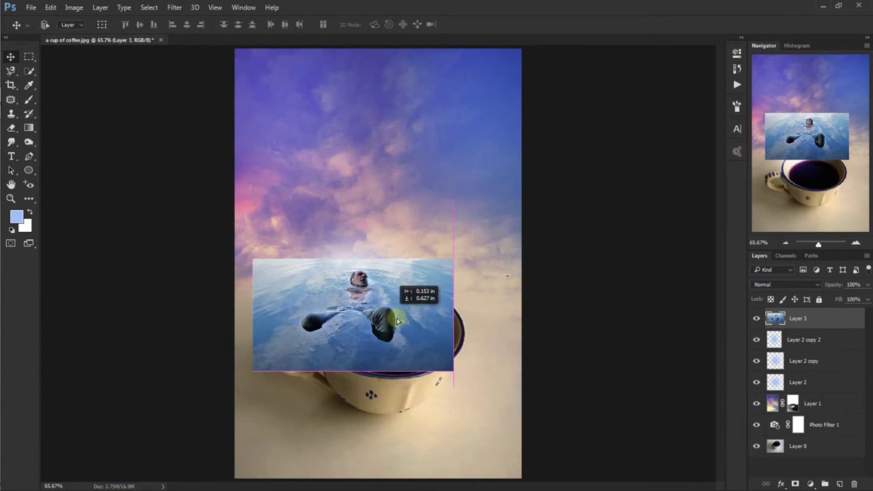
Step: Lower Layer 3 to 76% opacity, line it up with the cup rim, and add a layer mask
left_click_drag(415, 337, 413, 325)
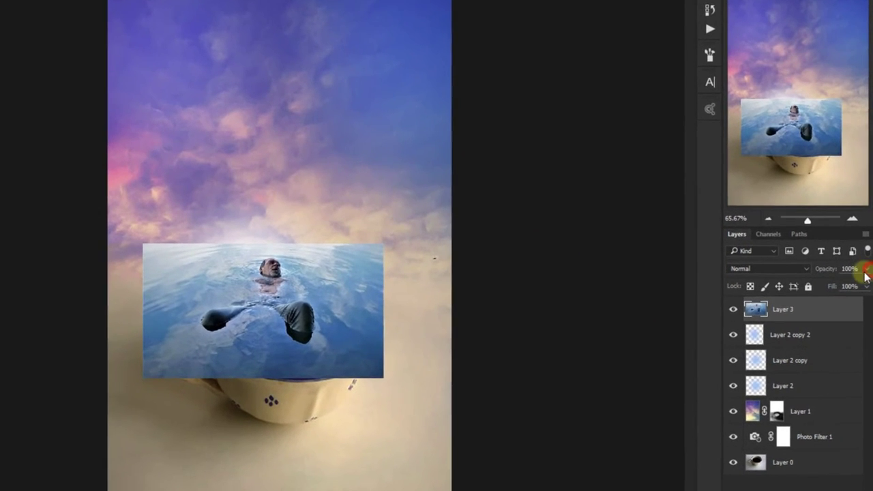
left_click(868, 285)
left_click_drag(864, 273, 846, 274)
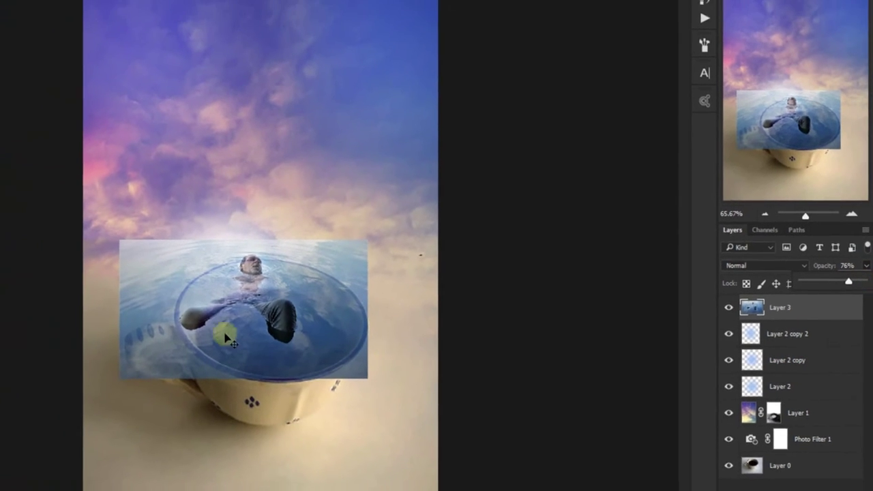
left_click_drag(225, 332, 384, 356)
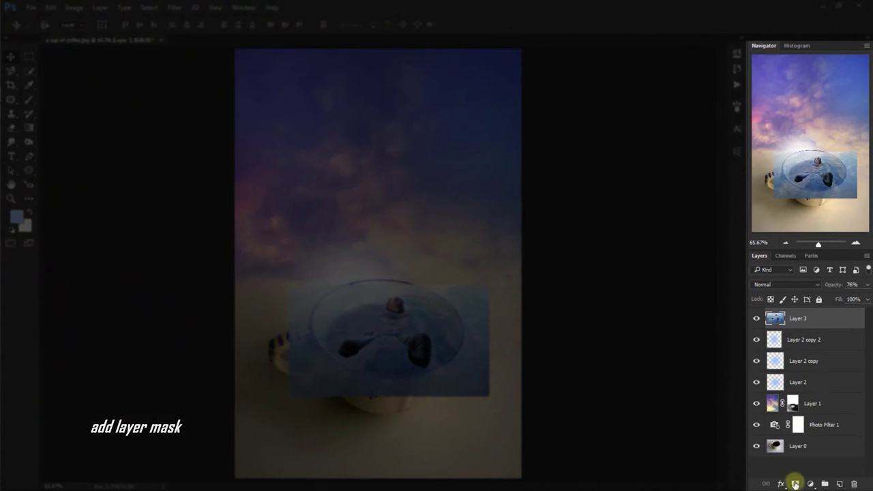
left_click(795, 484)
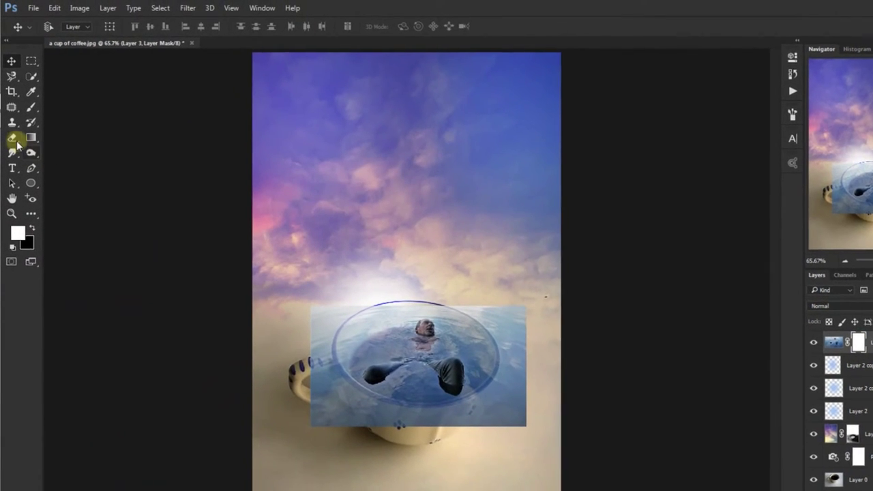
Step: With the plain Eraser, hide the water photo over the handle, right side and above the rim
left_click(12, 131)
right_click(15, 148)
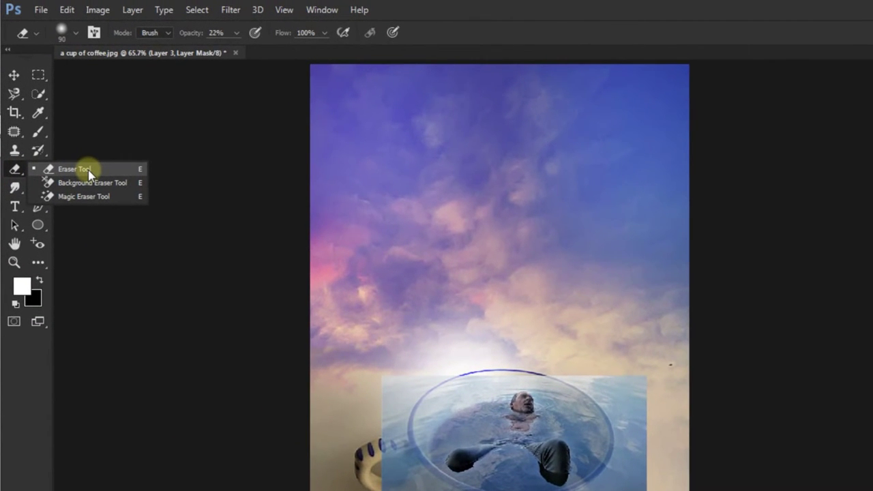
left_click(88, 171)
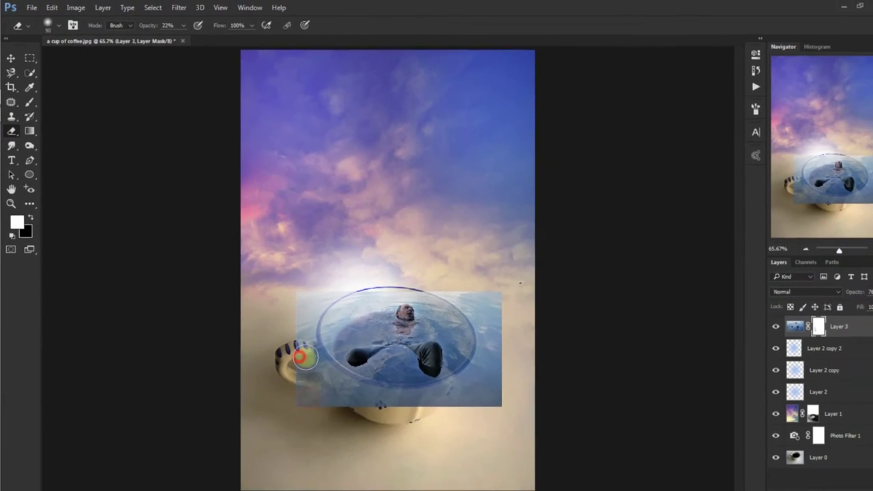
mouse_move(304, 356)
left_mouse_down()
mouse_move(294, 341)
mouse_move(311, 380)
left_mouse_up()
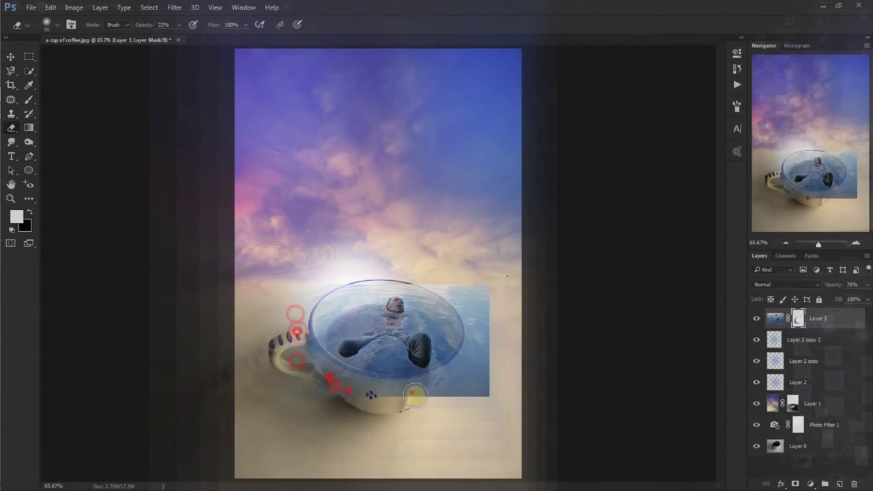
mouse_move(426, 277)
left_mouse_down()
mouse_move(482, 287)
mouse_move(477, 374)
left_mouse_up()
left_click_drag(298, 388, 342, 380)
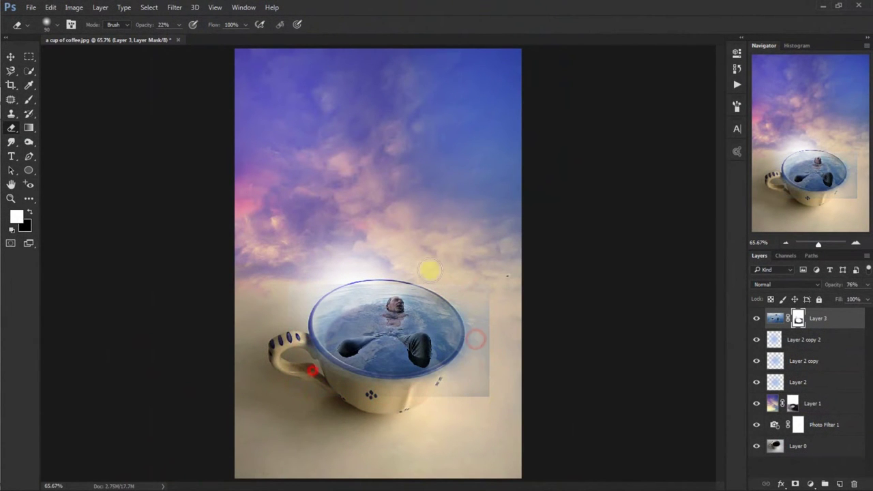
left_click_drag(473, 371, 478, 303)
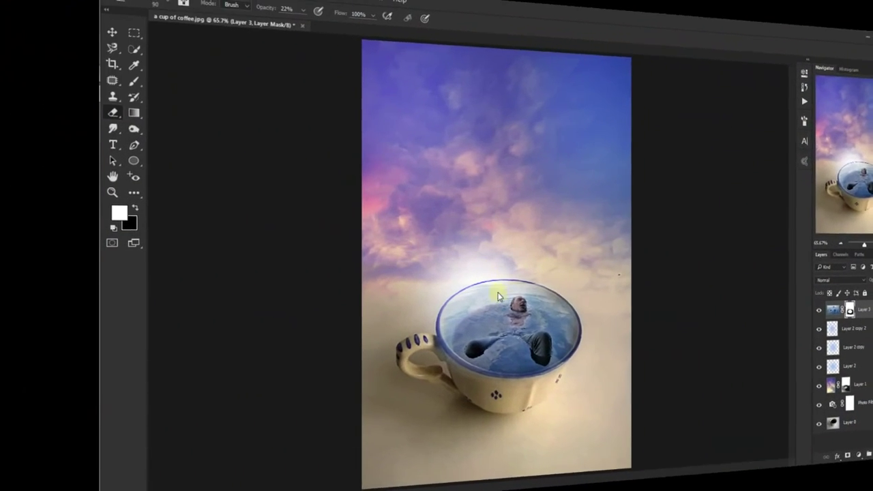
left_click(359, 268)
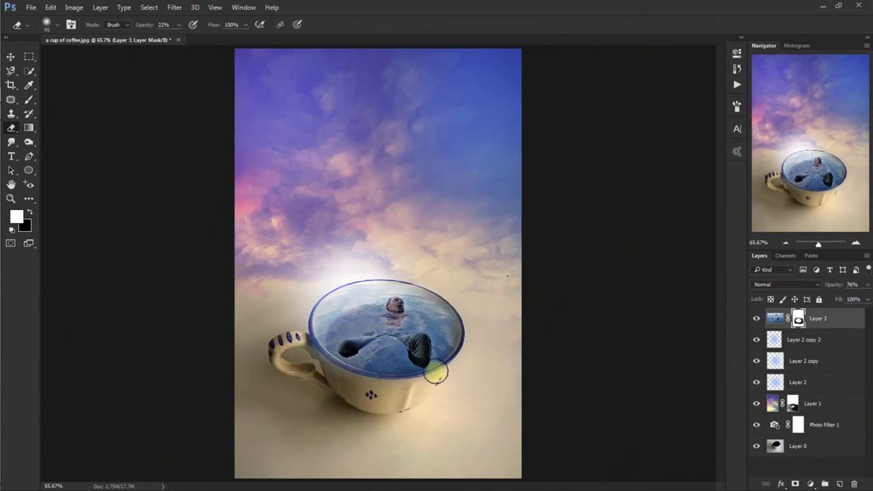
Step: Return Layer 3 to 100% opacity and erase the bluish haze along the cup's inner rim
left_click(867, 284)
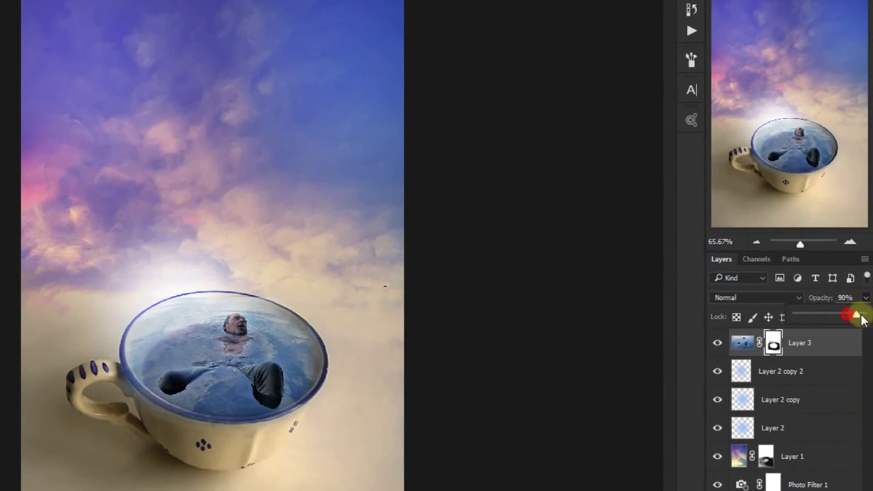
left_click_drag(861, 318, 872, 316)
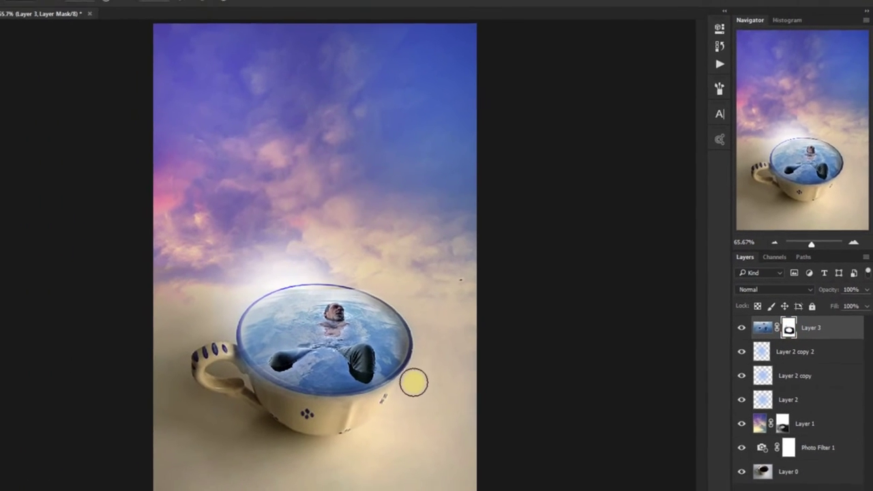
left_click(450, 362)
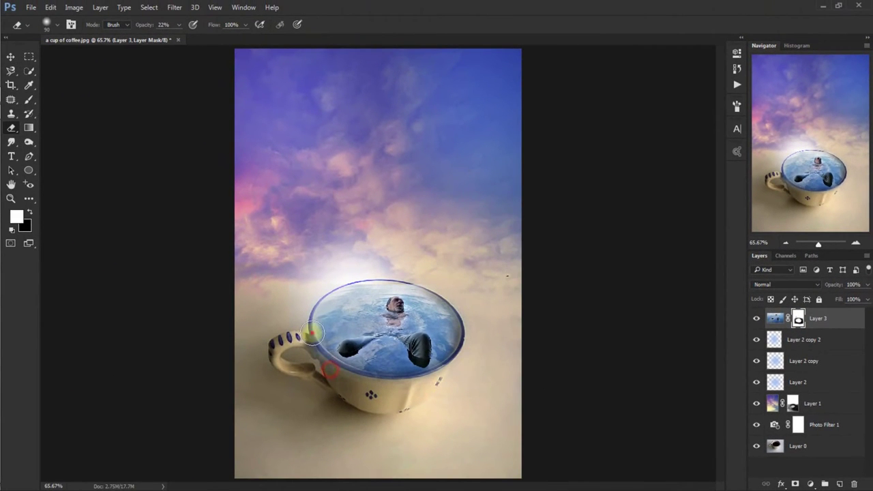
mouse_move(379, 288)
left_mouse_down()
mouse_move(445, 302)
mouse_move(466, 335)
mouse_move(468, 316)
mouse_move(463, 342)
left_mouse_up()
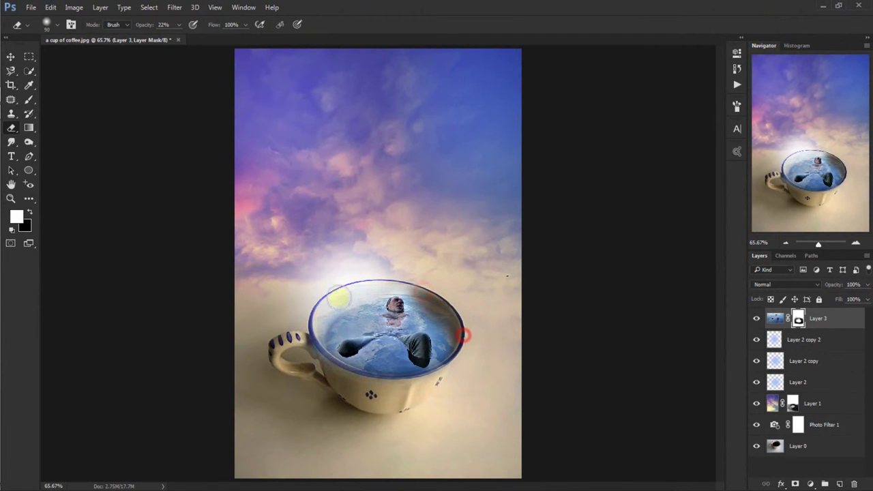
left_click_drag(427, 283, 311, 293)
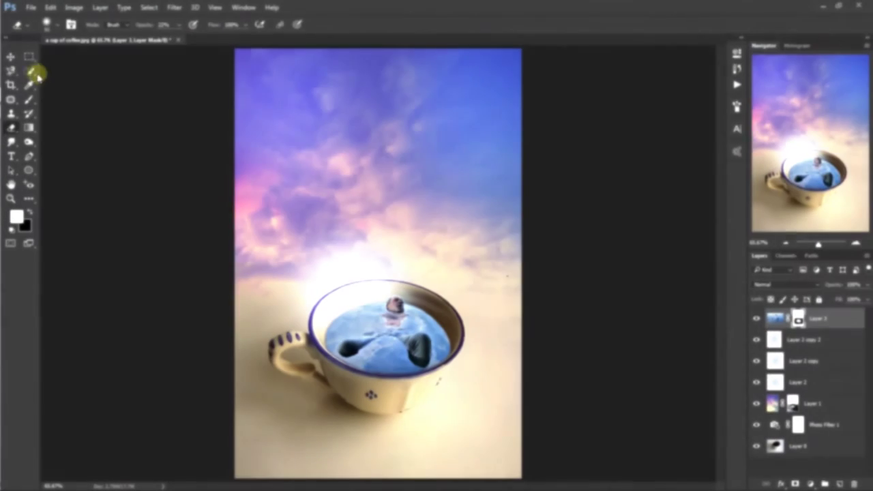
Step: Add a Hue/Saturation layer clipped to Layer 3 with Saturation +40 in Color blend mode
left_click(15, 57)
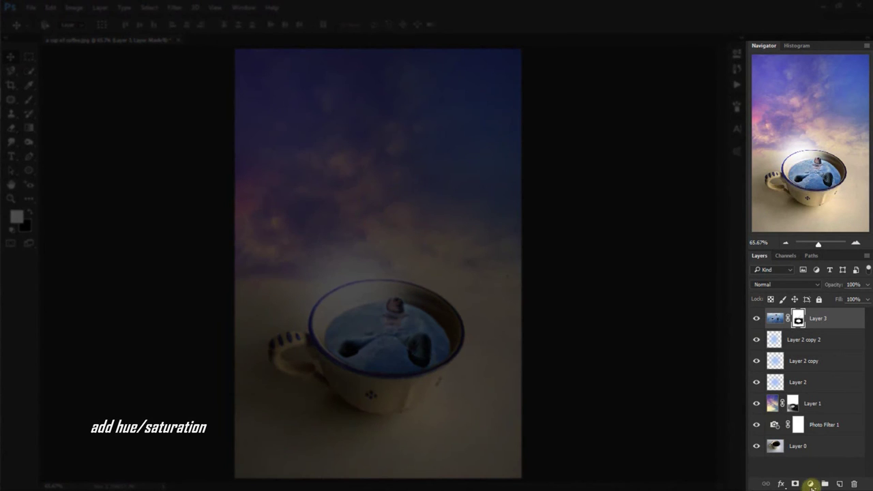
left_click(811, 484)
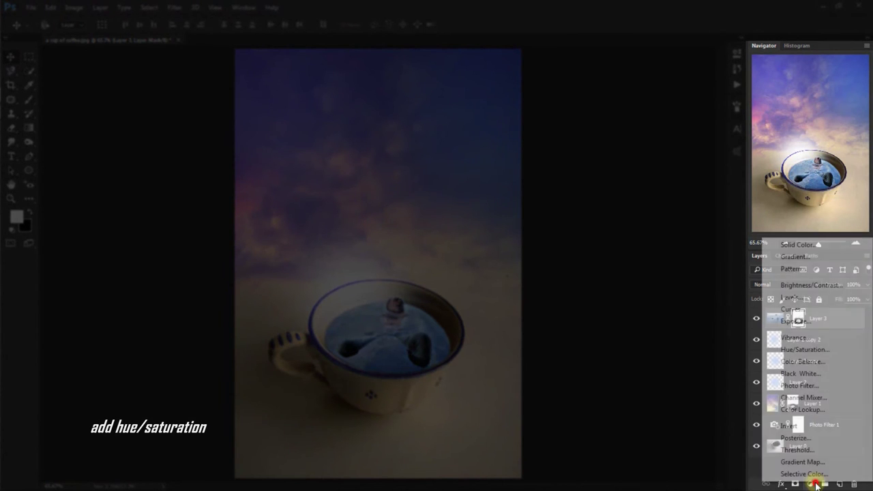
left_click(805, 349)
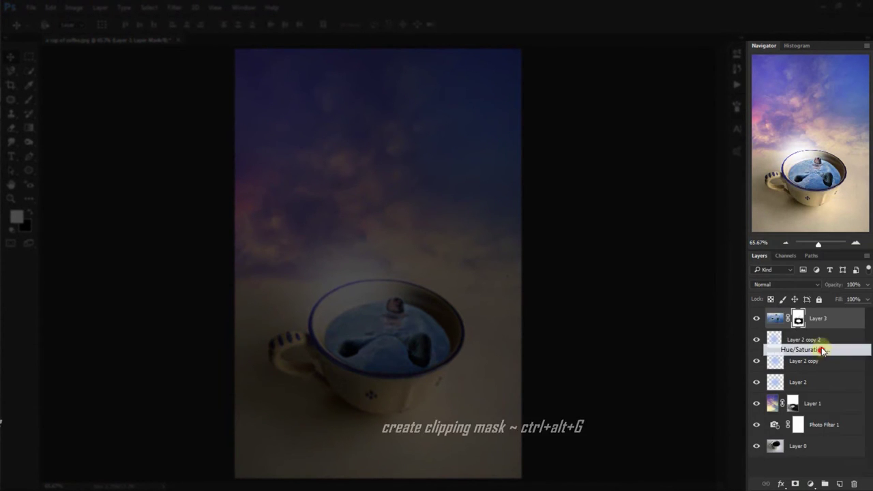
key("ctrl+alt+g")
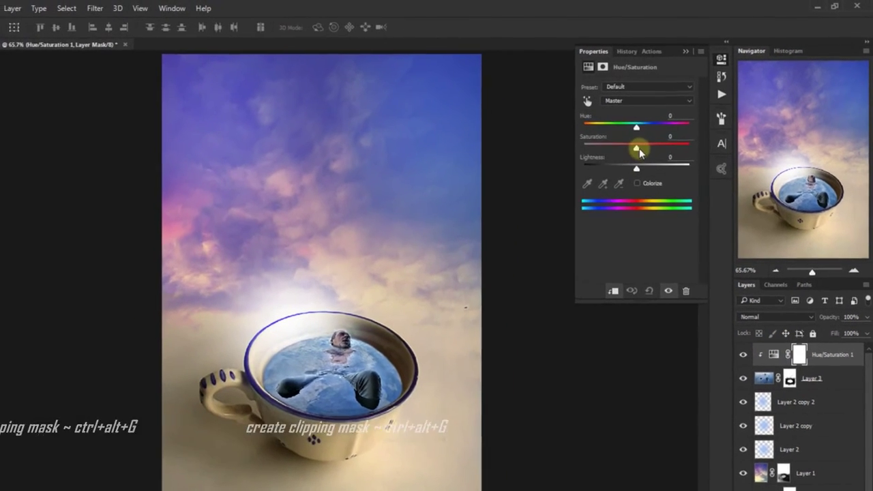
left_click_drag(651, 139, 673, 138)
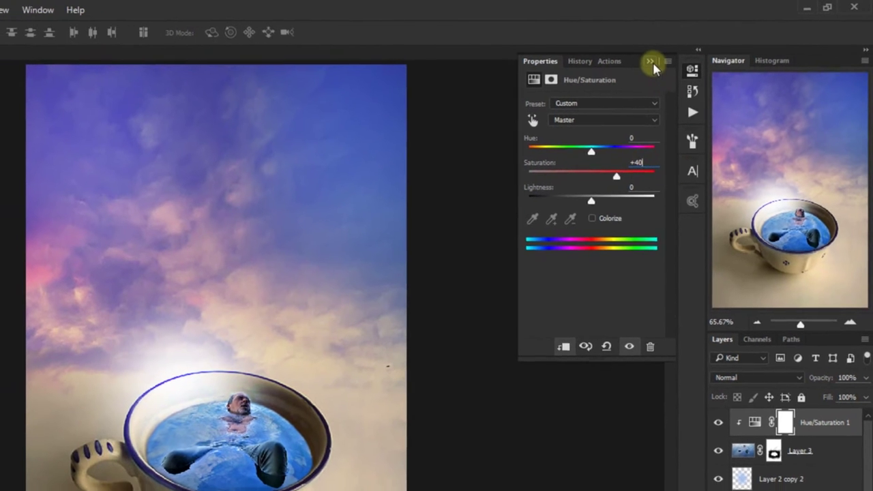
left_click(644, 63)
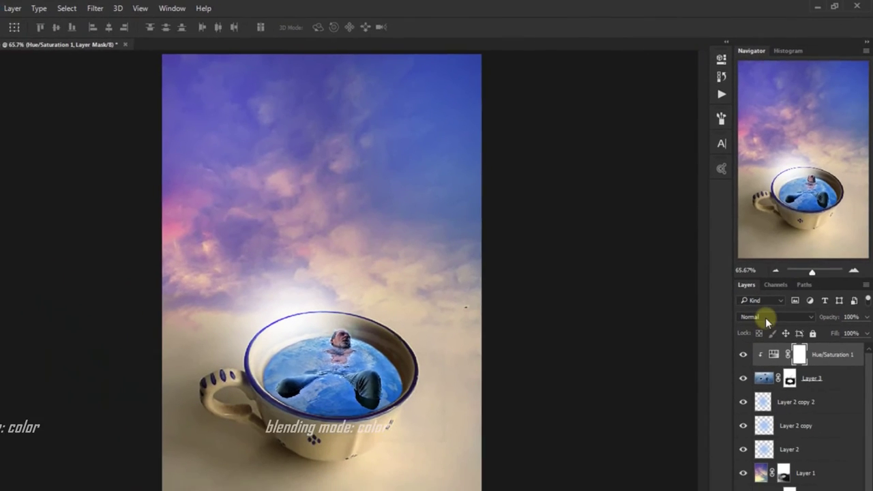
left_click(766, 318)
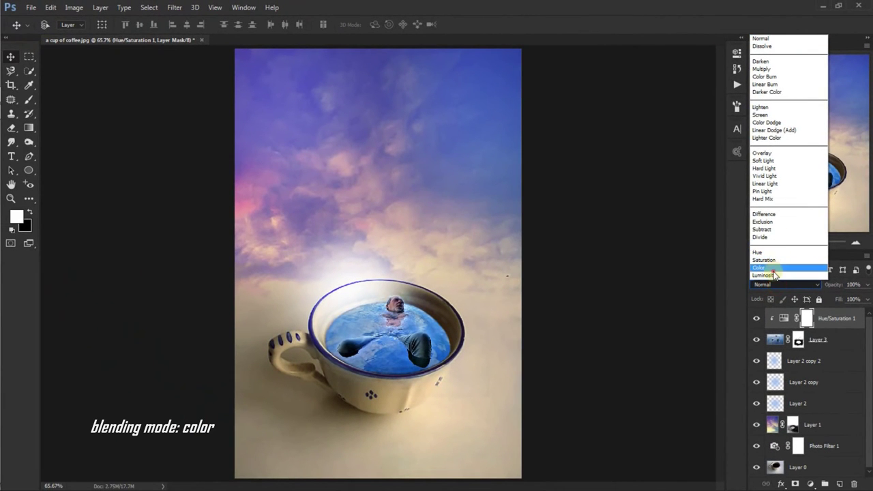
left_click(774, 269)
left_click(756, 326)
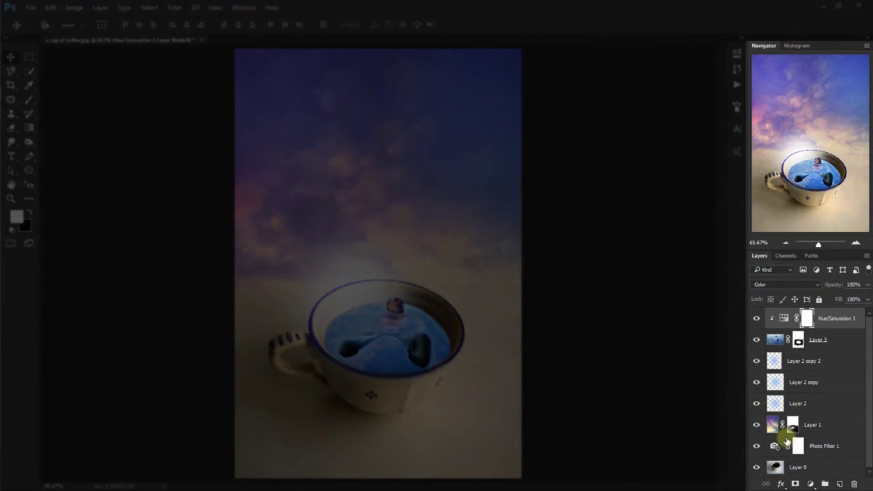
Step: Add a Color Lookup layer using Candlelight.CUBE, blended in Screen mode at 70% opacity
left_click(819, 482)
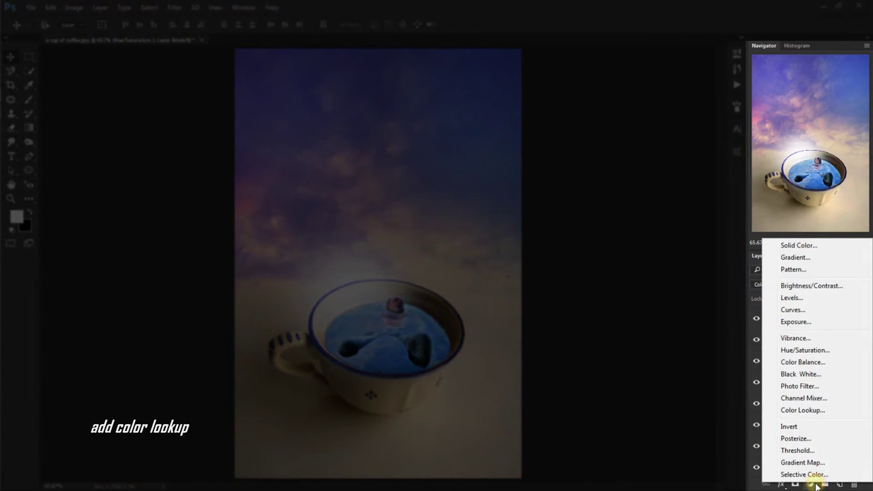
left_click(803, 410)
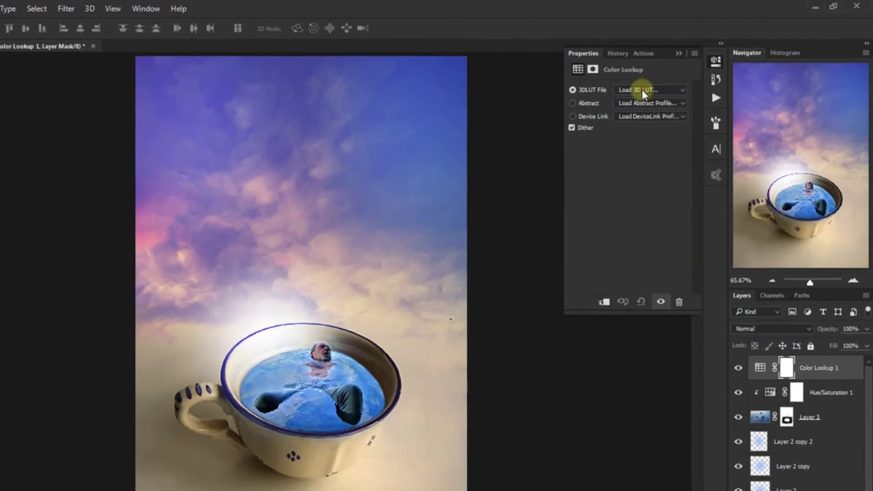
left_click(642, 90)
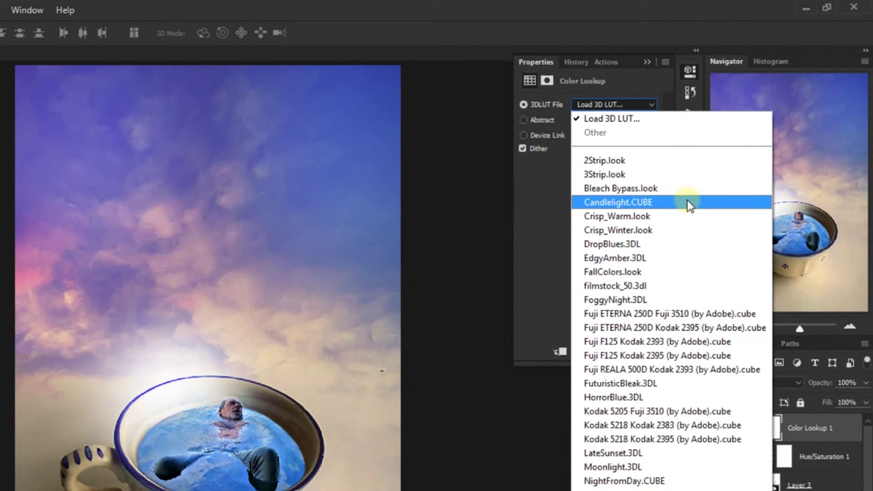
left_click(689, 205)
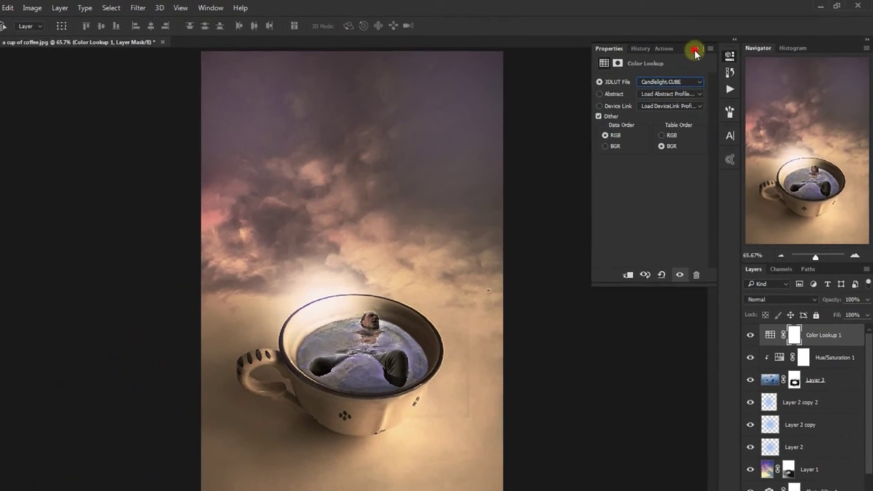
left_click(704, 48)
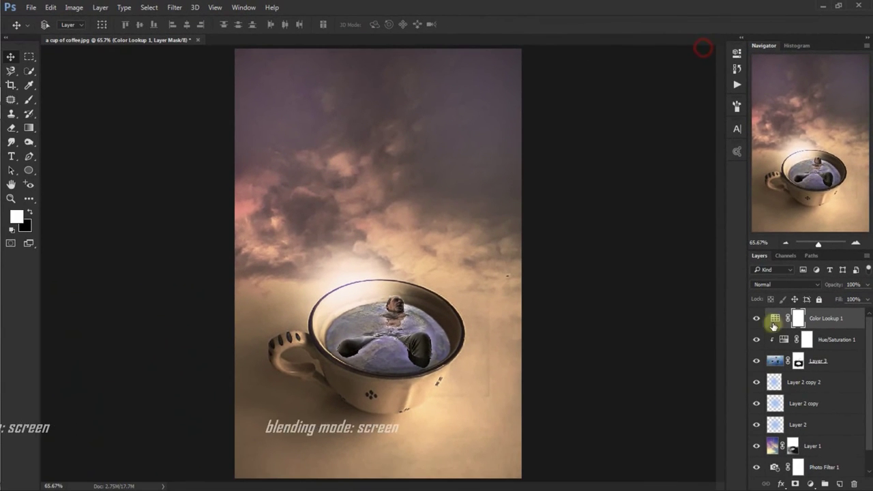
left_click(771, 284)
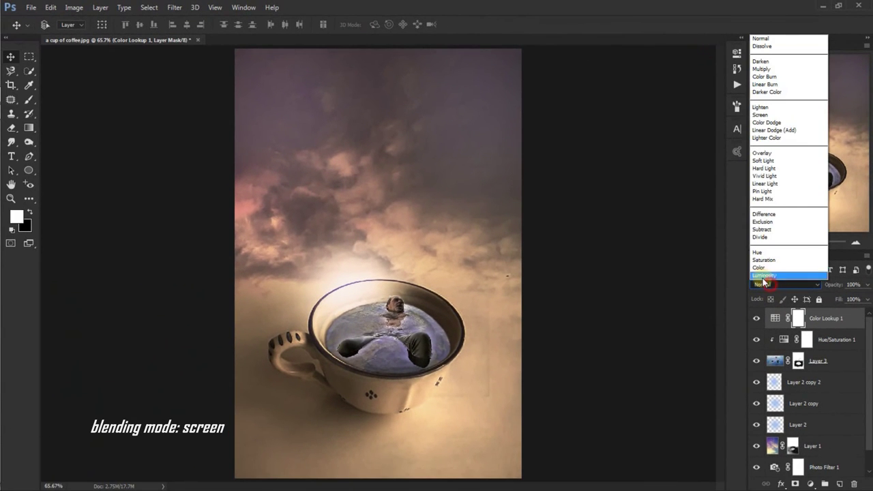
left_click(776, 116)
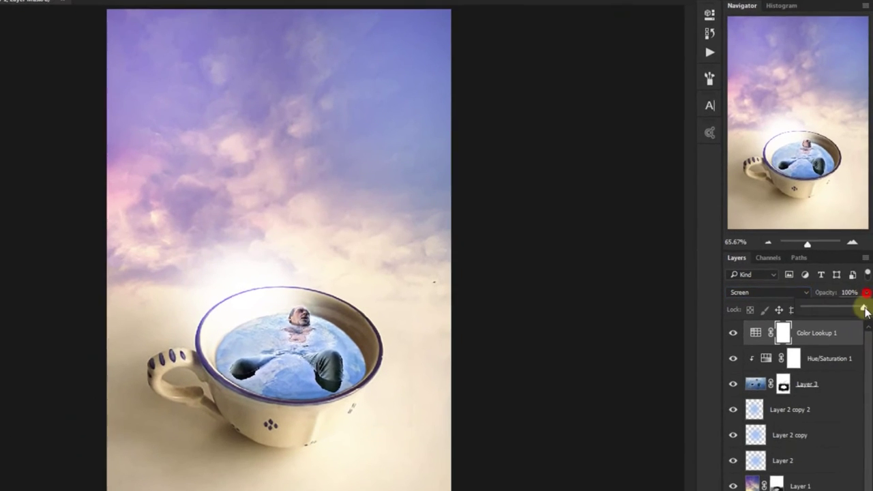
left_click_drag(865, 310, 831, 298)
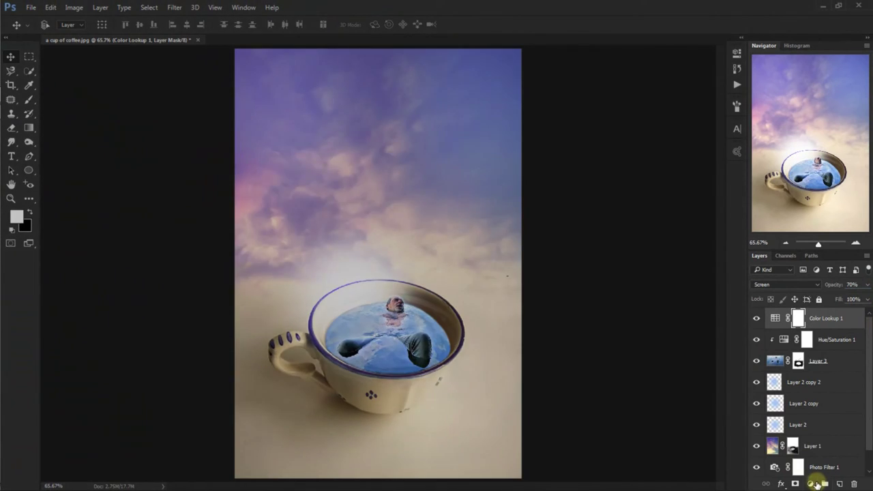
Step: Add a Photo Filter adjustment layer with the Deep Yellow filter and increased density
left_click(812, 485)
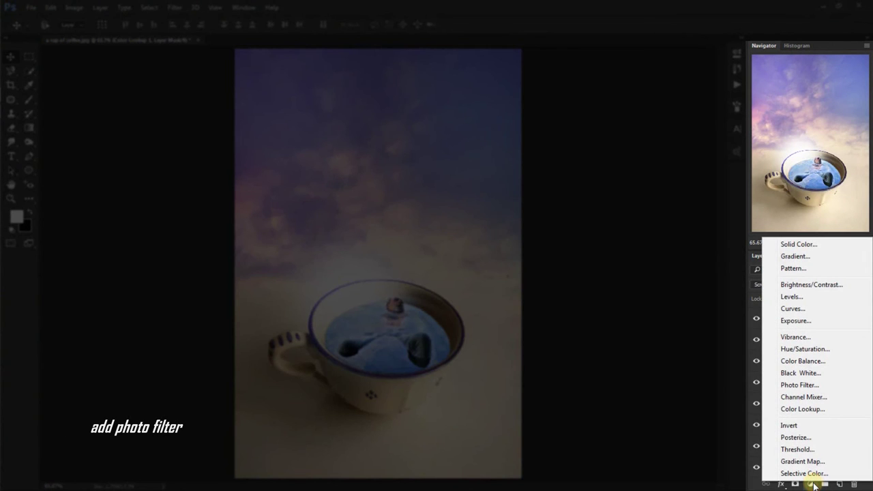
left_click(800, 385)
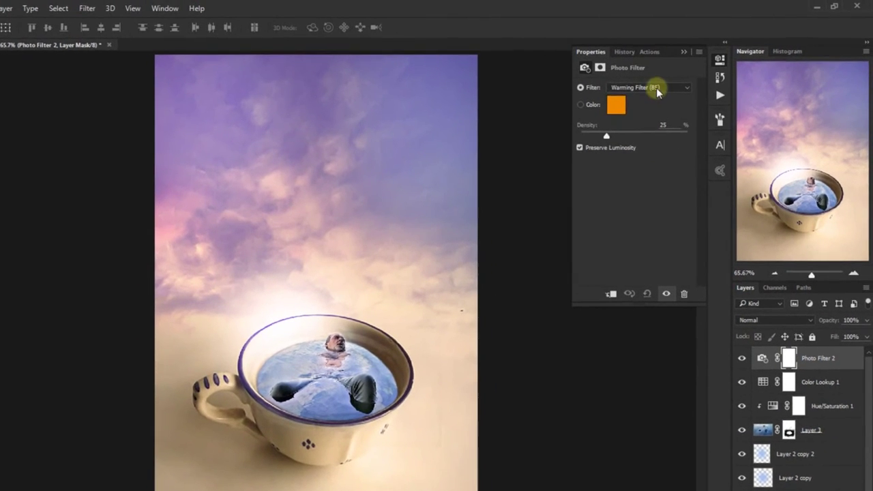
left_click(681, 78)
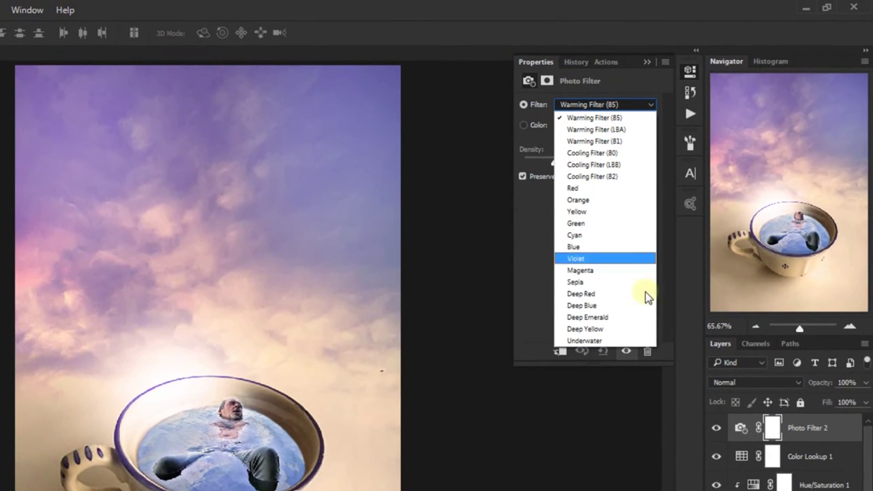
left_click(635, 330)
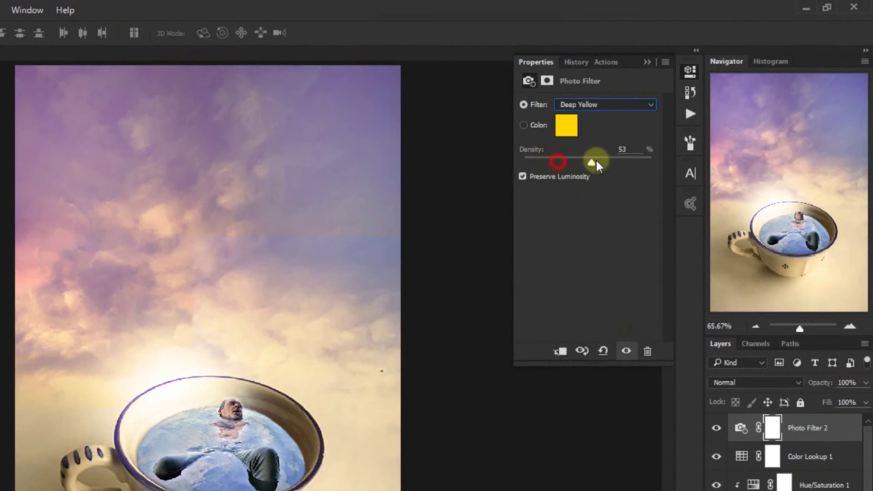
left_click_drag(595, 164, 597, 163)
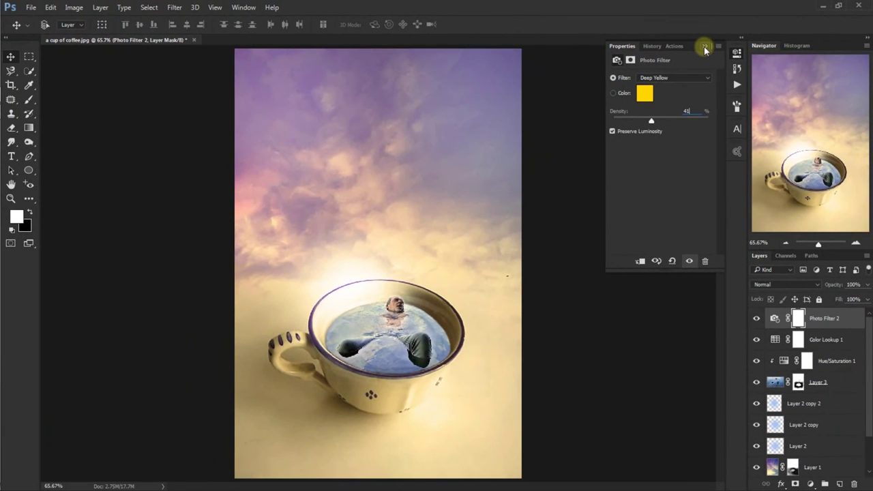
left_click(705, 47)
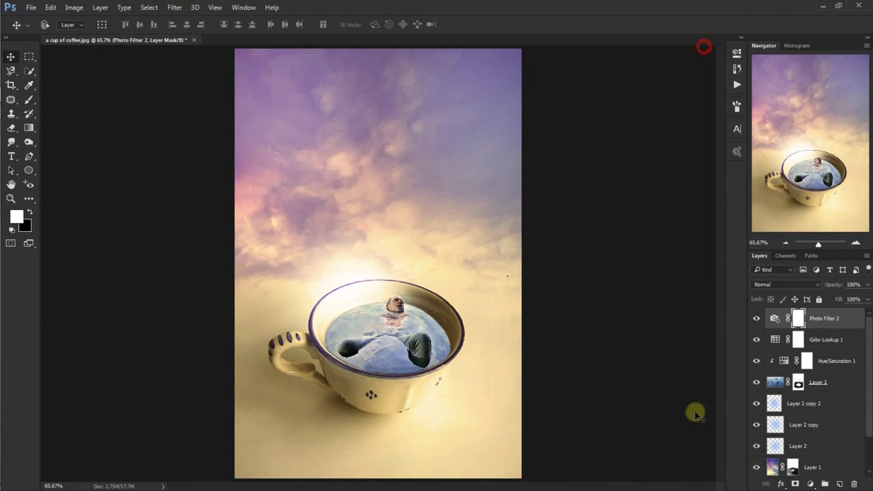
Step: Blend Photo Filter 2 in Soft Light at 50% opacity and toggle visibility to compare
left_click(778, 284)
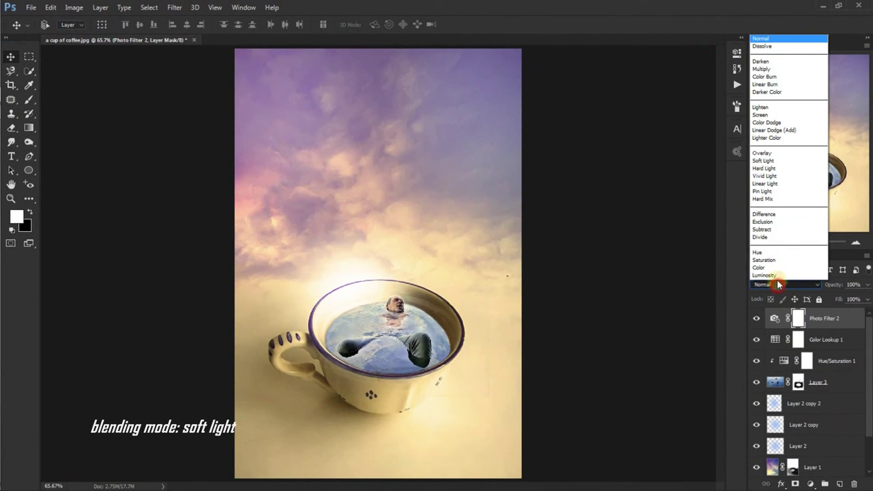
left_click(781, 160)
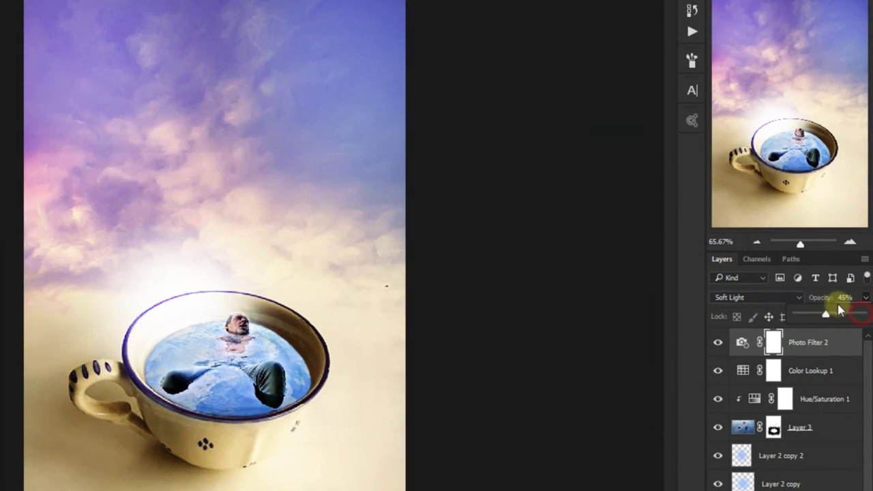
left_click_drag(868, 295, 851, 290)
left_click(846, 298)
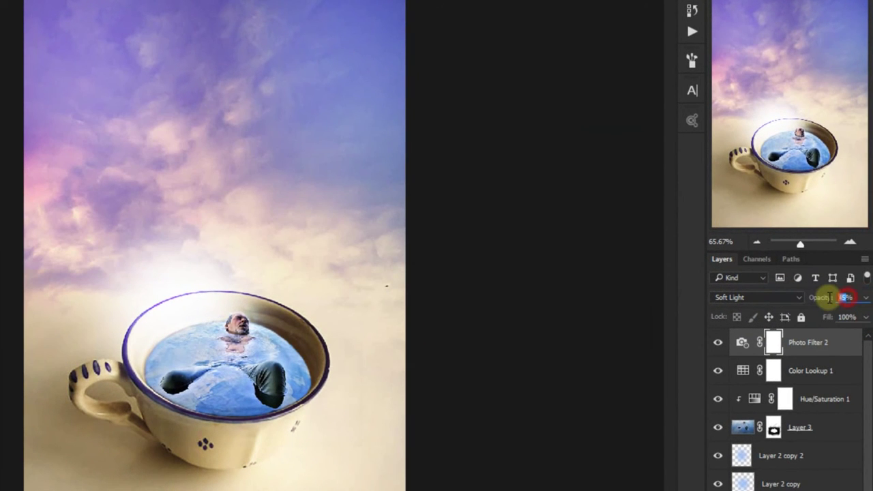
type("50")
left_click(849, 317)
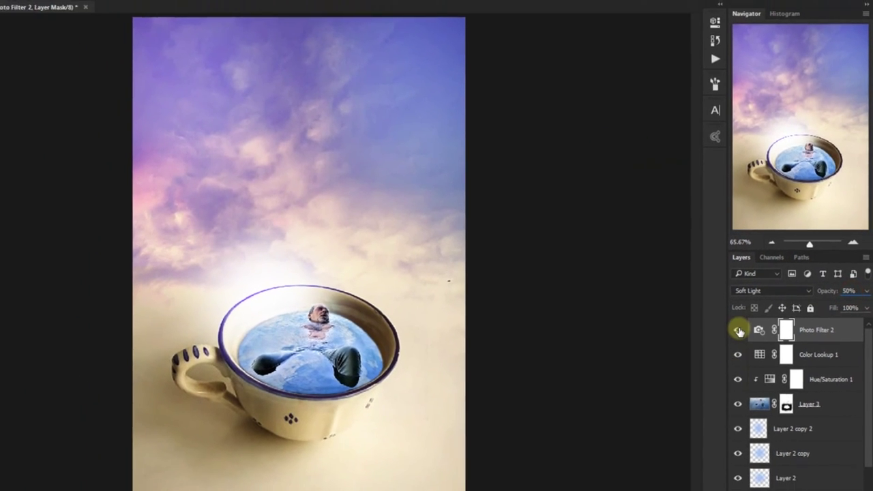
left_click(748, 326)
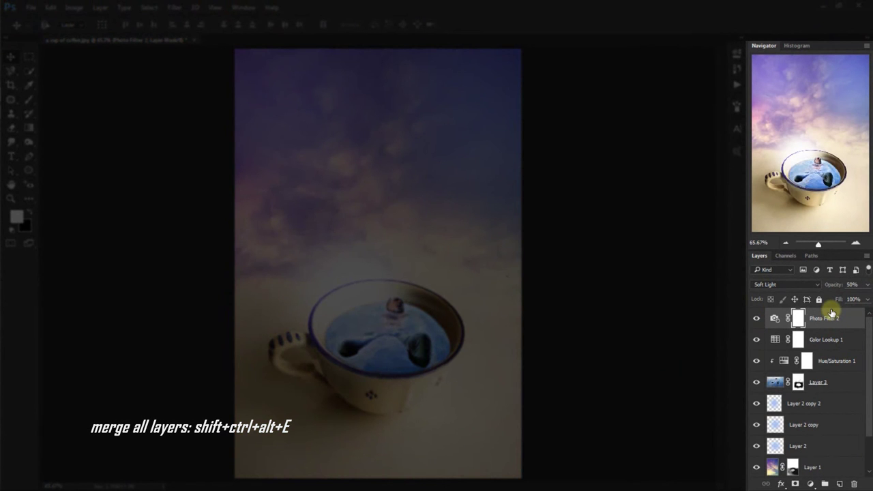
Step: Merge visible layers into Layer 4 and apply the Accented Edges filter from the Filter Gallery
key("shift+ctrl+alt+e")
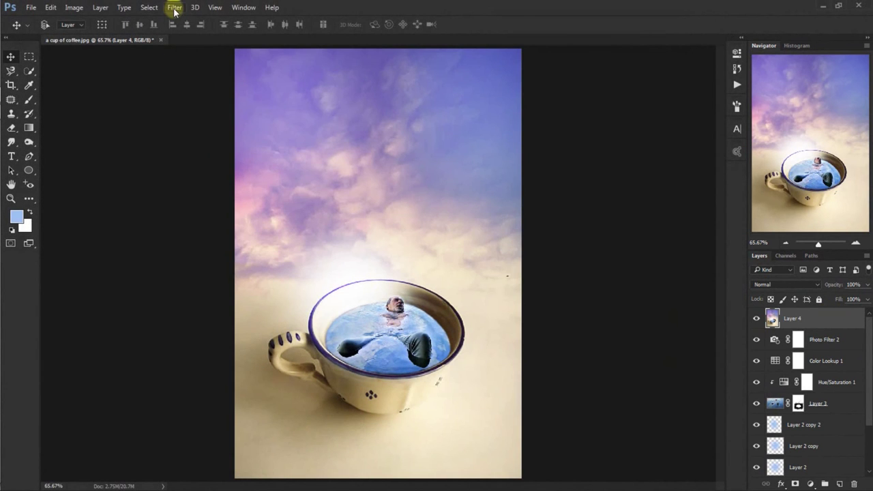
left_click(174, 8)
left_click(254, 52)
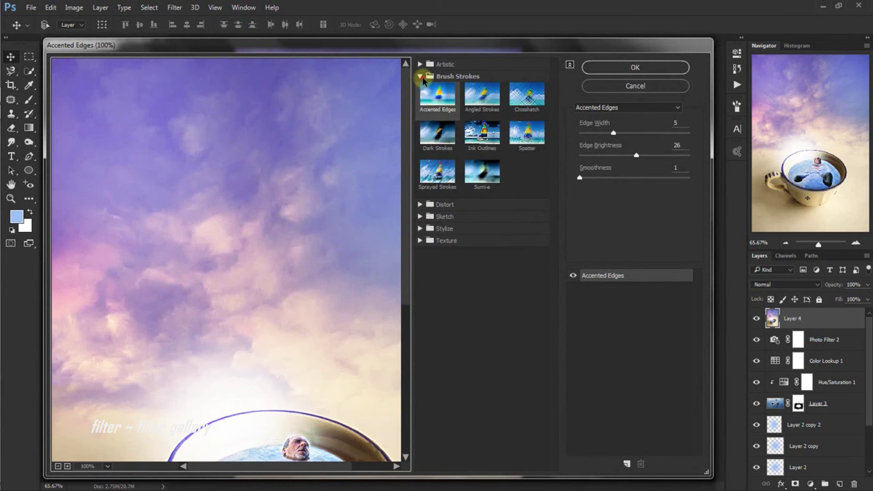
left_click(421, 78)
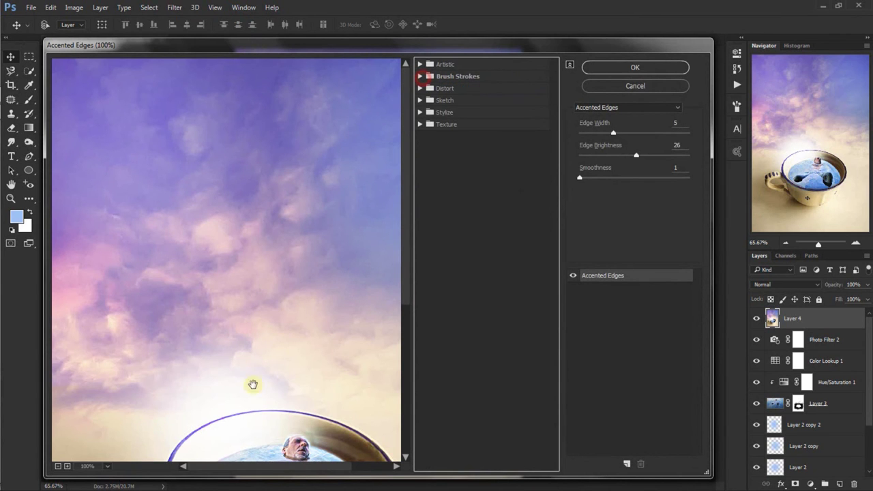
left_click(58, 466)
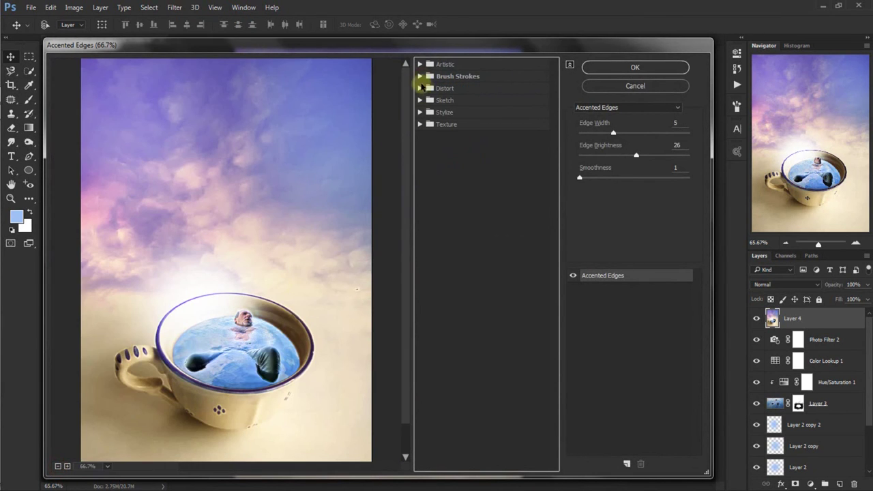
left_click(421, 76)
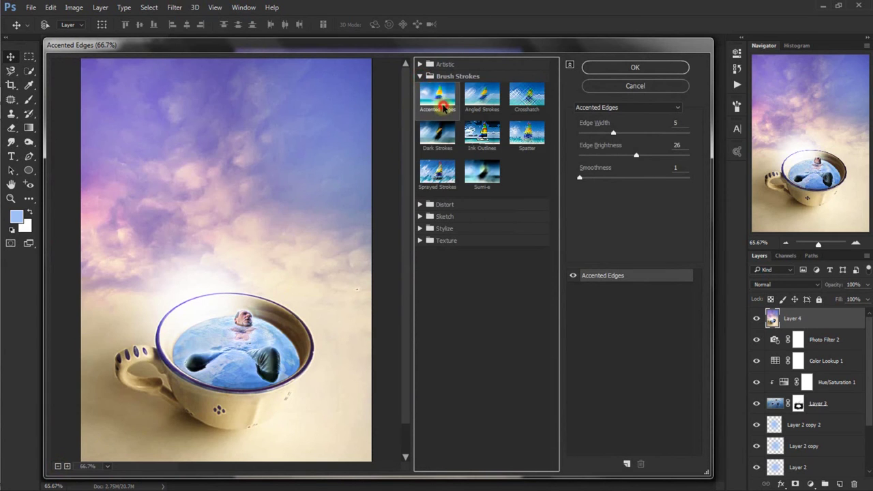
left_click(682, 124)
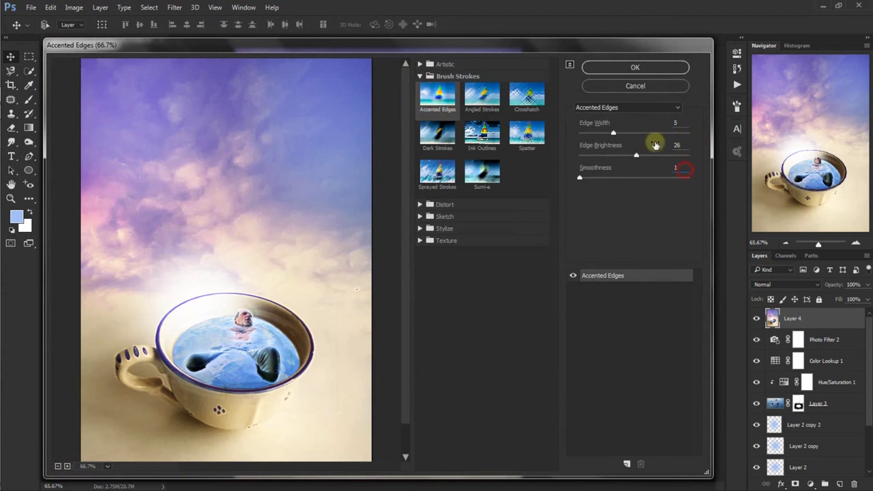
left_click(649, 71)
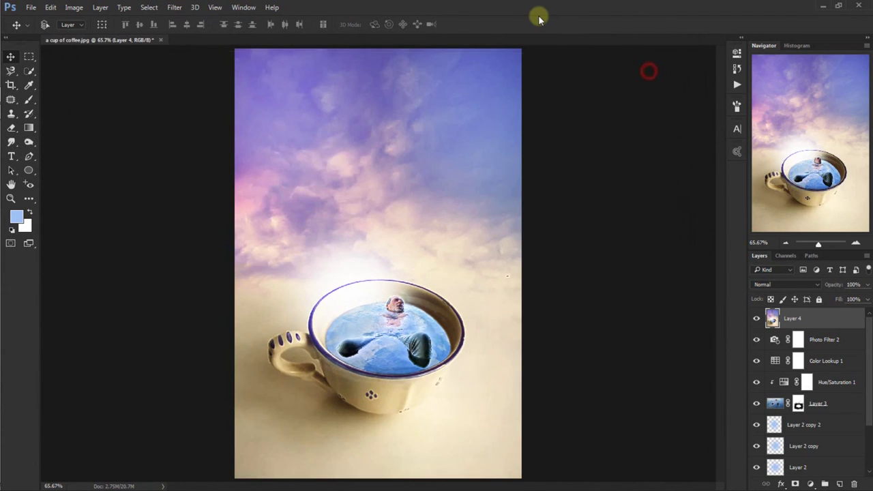
Step: Set Layer 4's blend mode to Lighten, toggling it to compare before and after
left_click(758, 319)
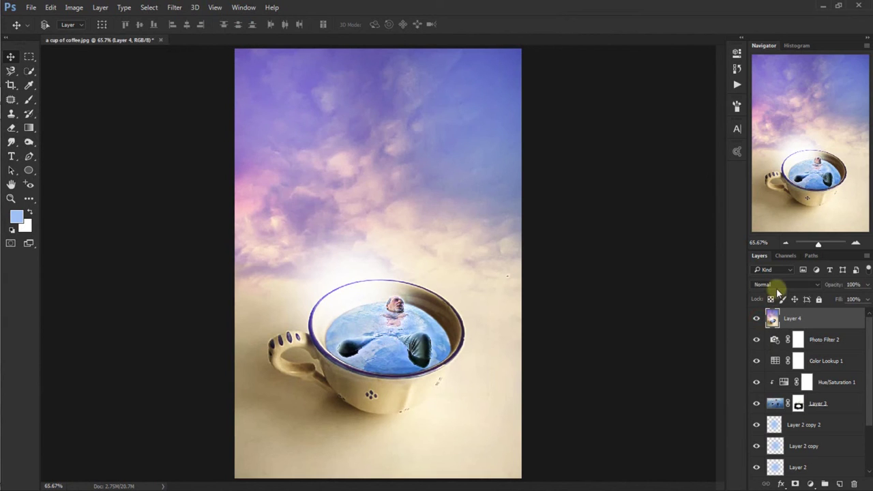
left_click(779, 286)
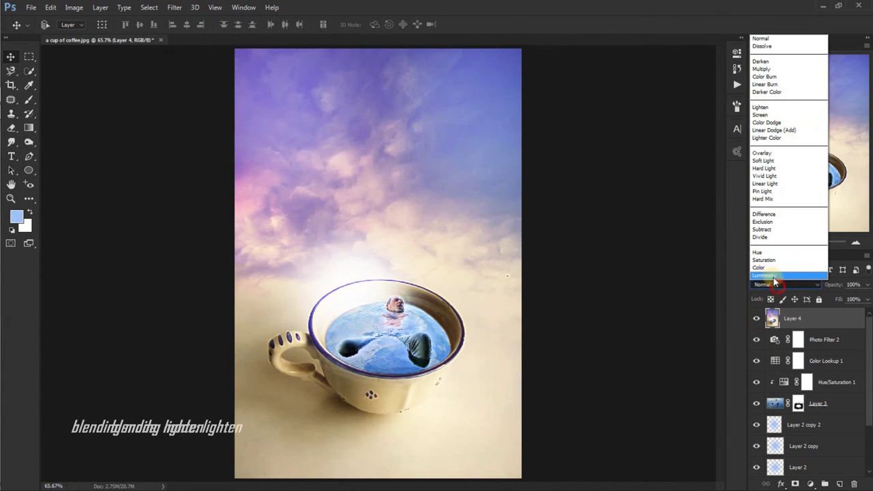
left_click(777, 108)
left_click(756, 320)
left_click(756, 319)
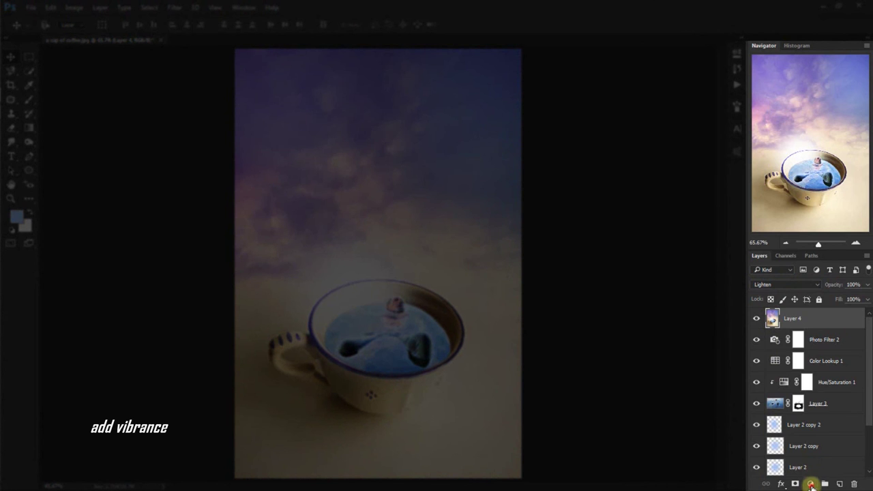
Step: Add a Vibrance adjustment layer with Vibrance +100 and Saturation -77
left_click(811, 484)
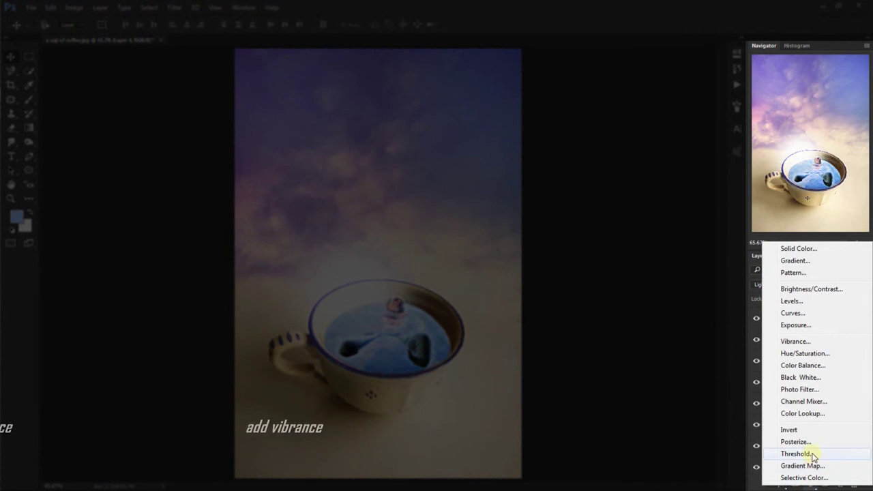
left_click(820, 342)
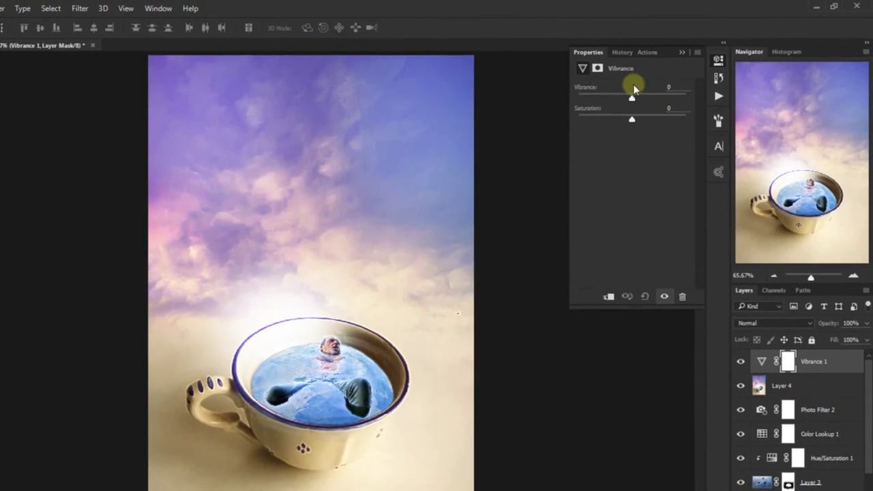
left_click_drag(660, 86, 710, 87)
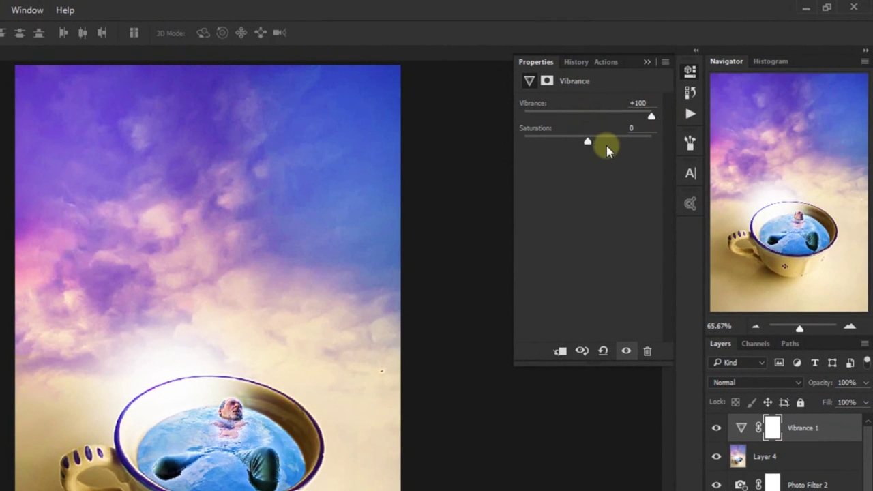
left_click_drag(587, 145, 549, 148)
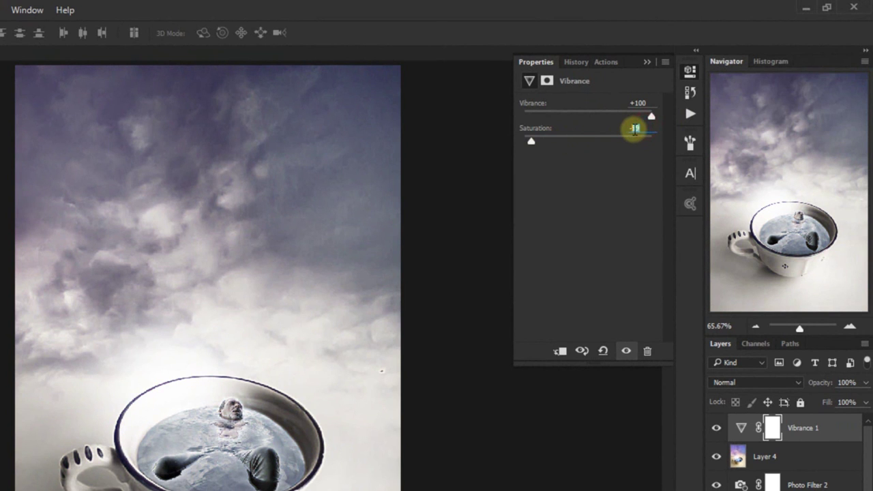
type("-77")
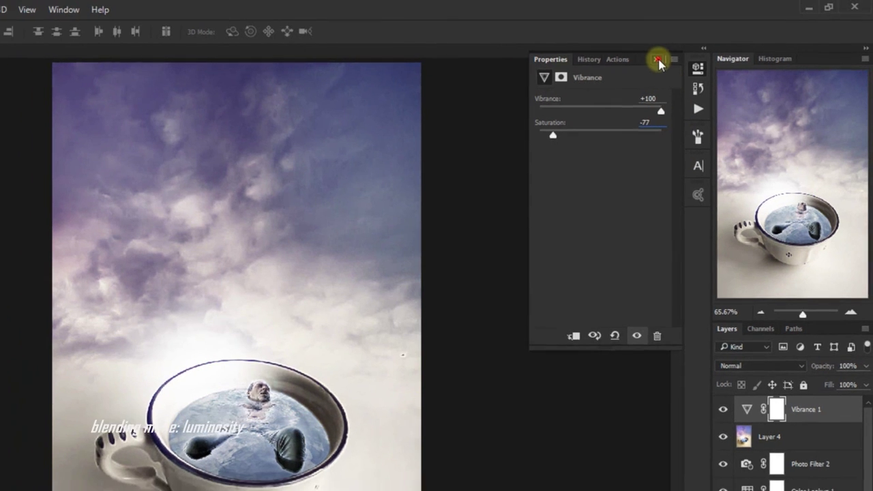
left_click(647, 62)
Step: Blend Vibrance 1 in Luminosity mode and toggle it to compare
left_click(792, 300)
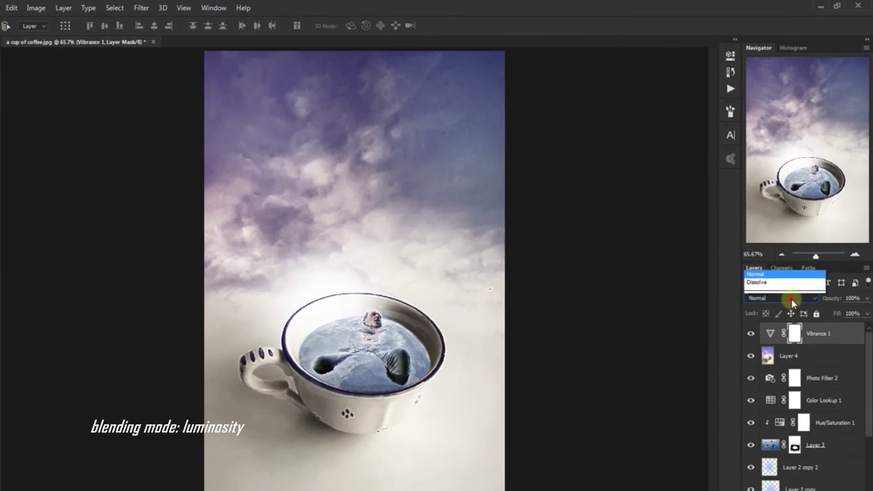
left_click(790, 278)
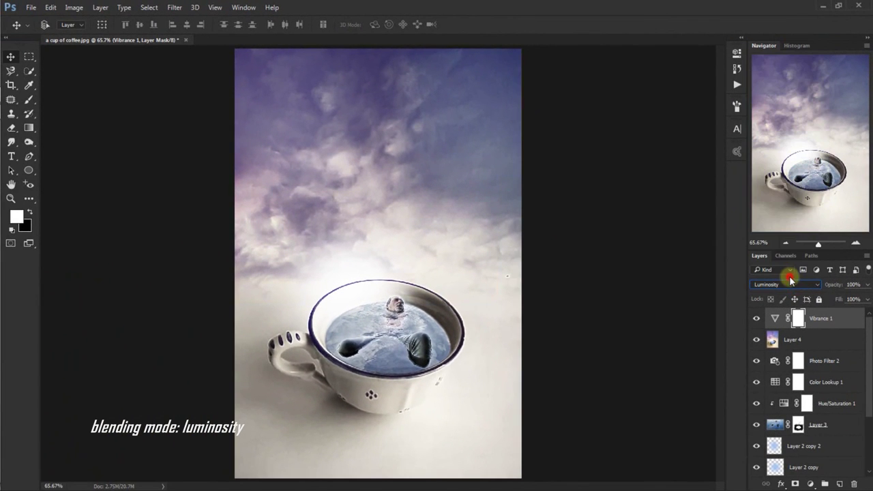
left_click(758, 318)
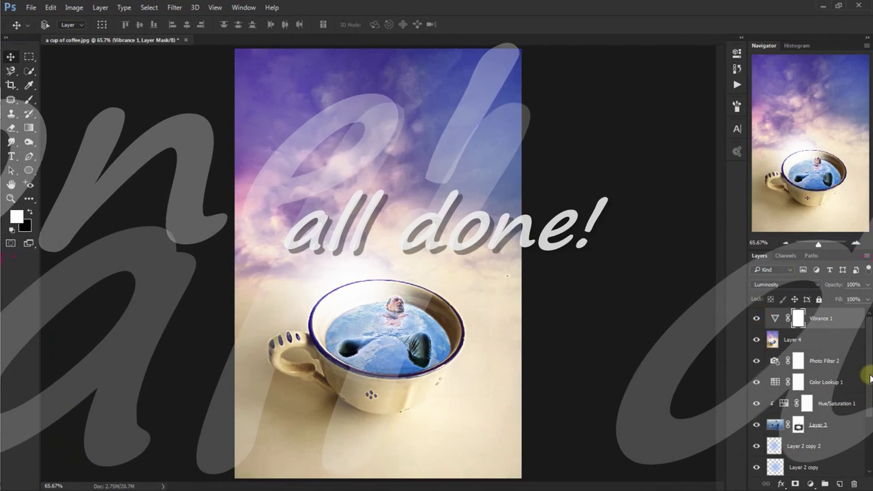
left_click_drag(870, 378, 870, 423)
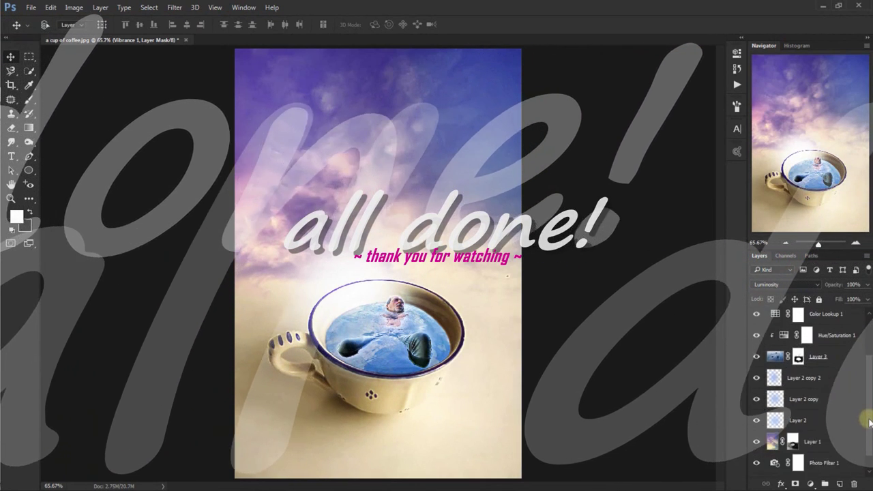
left_click_drag(870, 423, 870, 372)
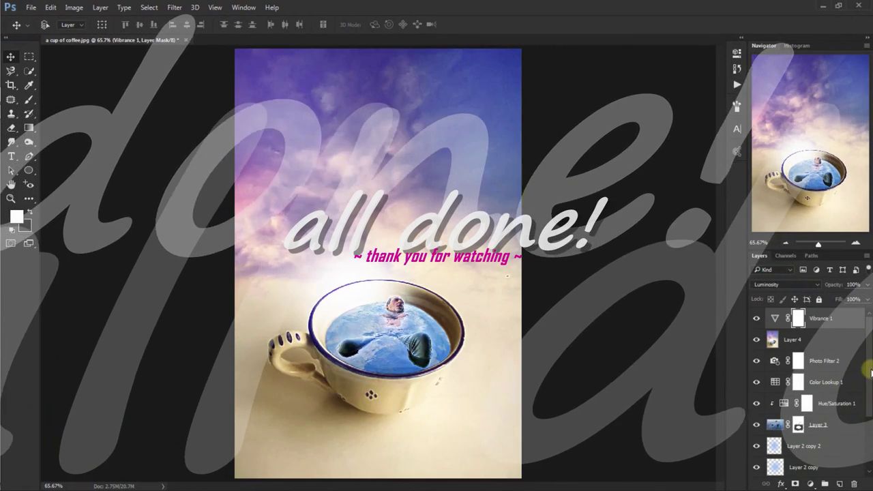